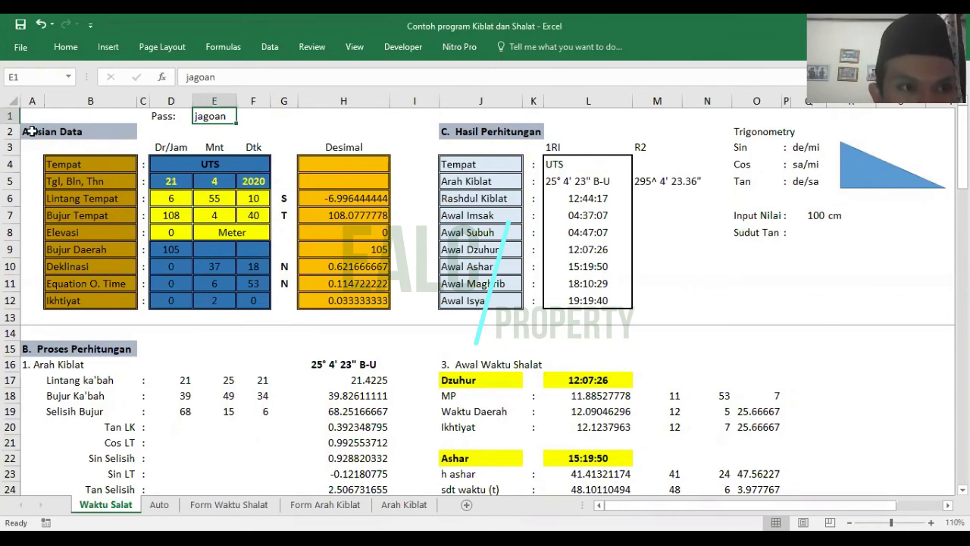
# Review the Isian Data block in A2:H12 and its Dr/Jam, Mnt and Dtk input columns
pyautogui.moveTo(29, 129); pyautogui.dragTo(312, 231)
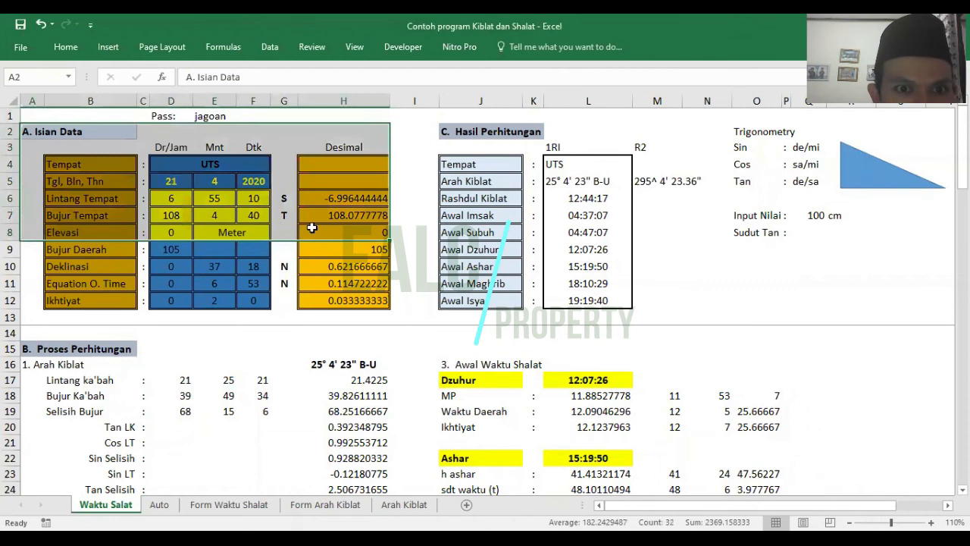
pyautogui.click(46, 142)
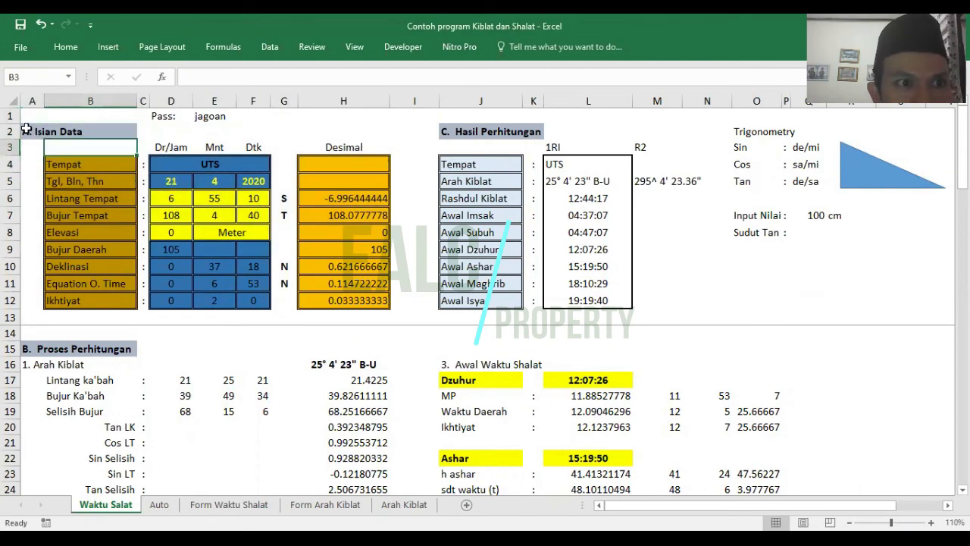
pyautogui.moveTo(28, 131); pyautogui.dragTo(334, 300)
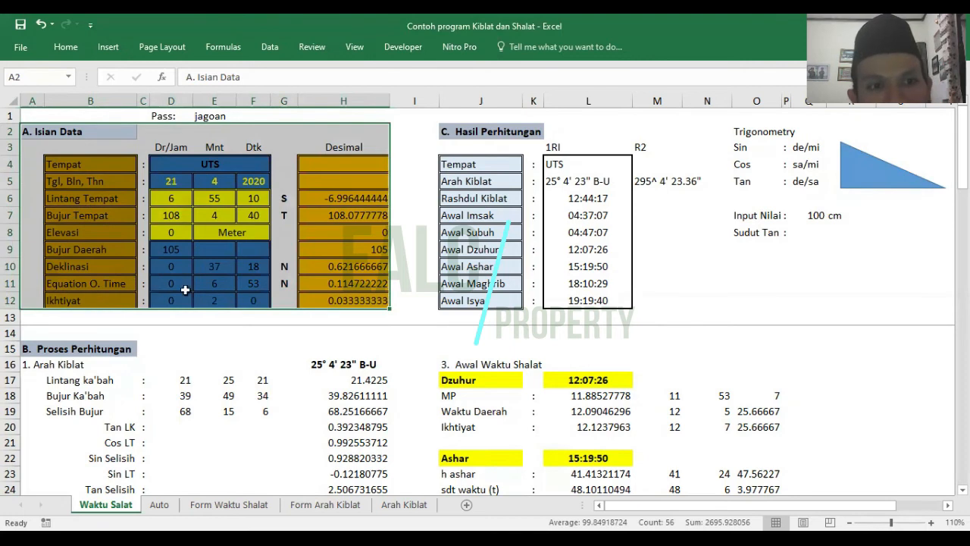
pyautogui.click(187, 251)
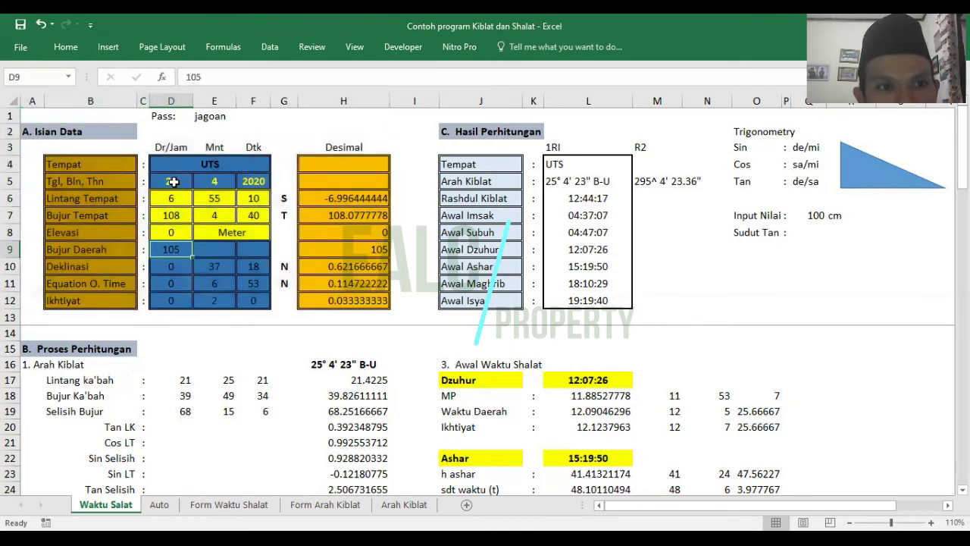
pyautogui.moveTo(176, 184); pyautogui.dragTo(181, 303)
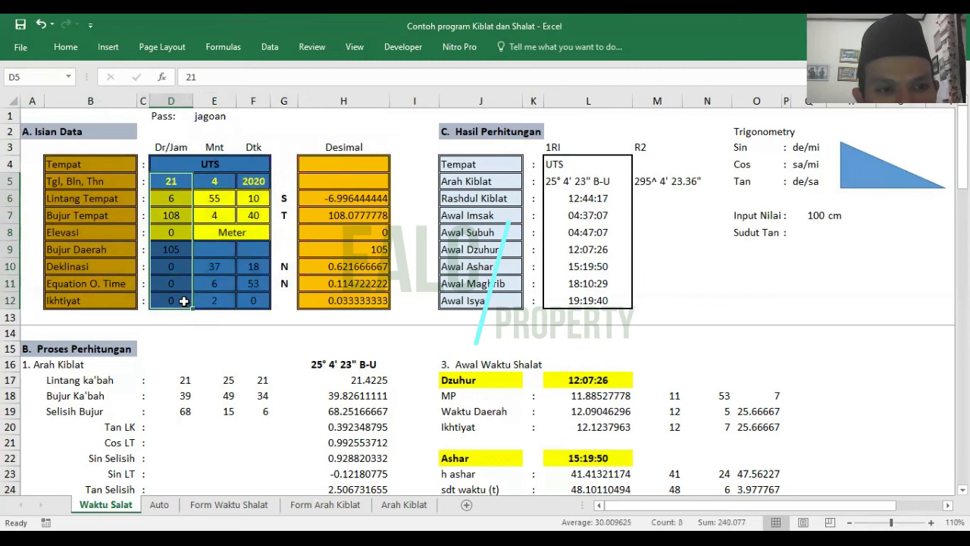
pyautogui.moveTo(210, 183); pyautogui.dragTo(224, 299)
pyautogui.click(162, 185)
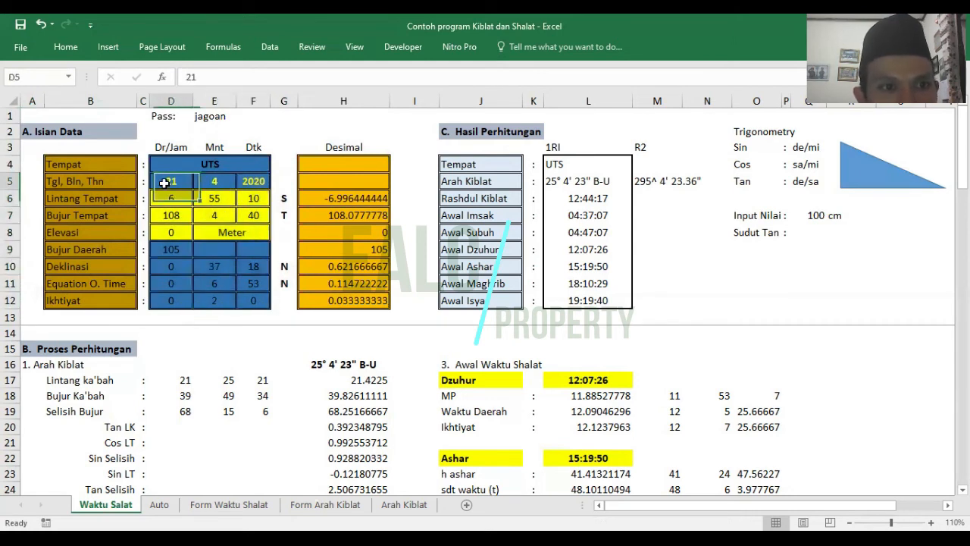
pyautogui.click(170, 100)
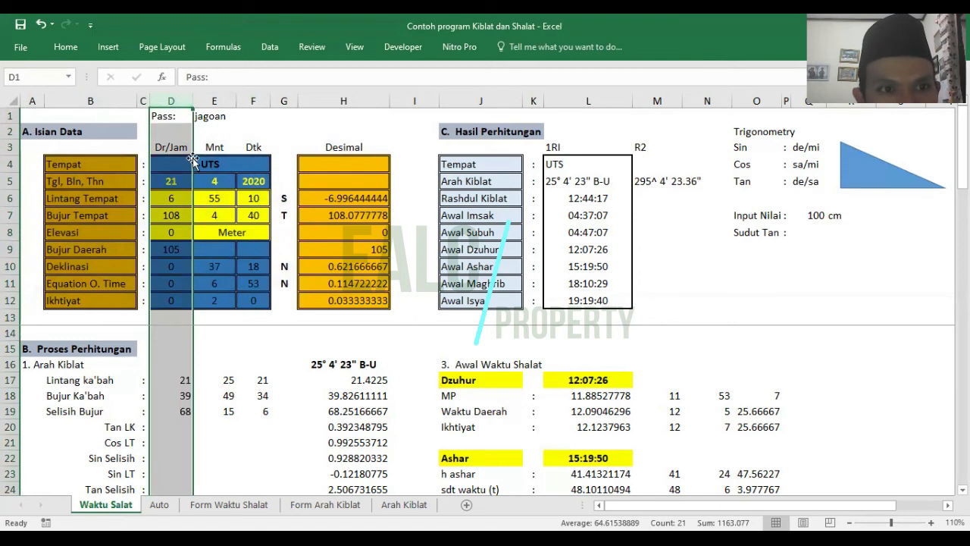
pyautogui.click(215, 100)
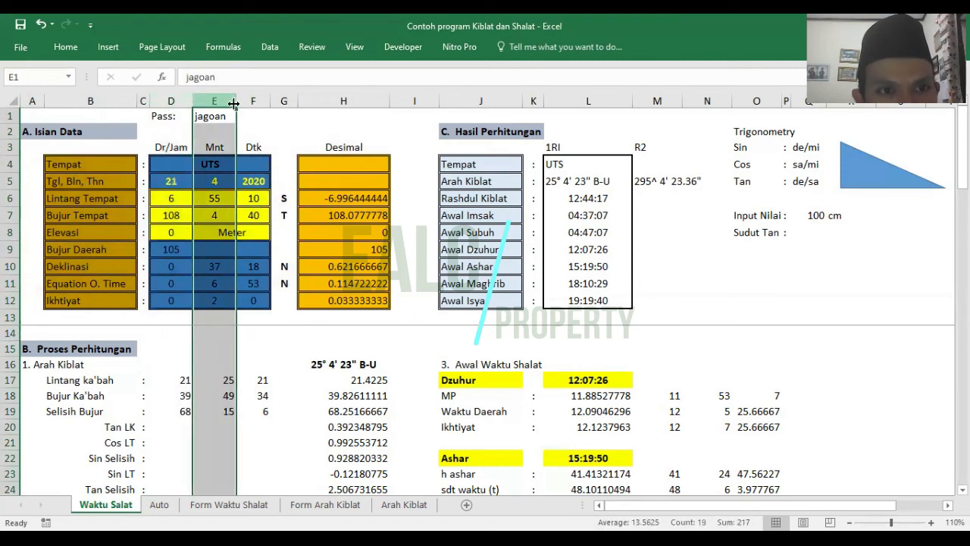
pyautogui.click(251, 100)
pyautogui.click(281, 100)
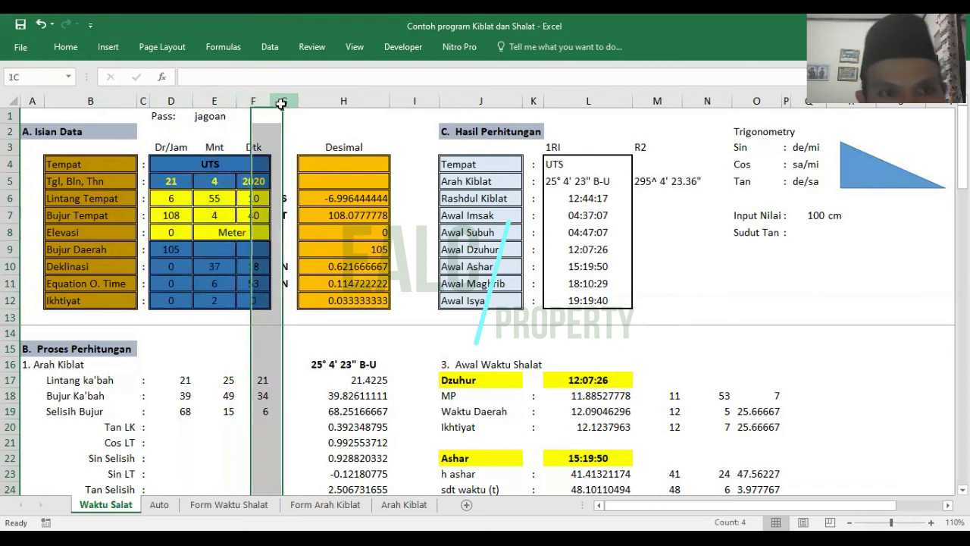
# Examine the Lintang Tempat IF formula in H6 together with its degree input and the direction letter in G6
pyautogui.click(285, 199)
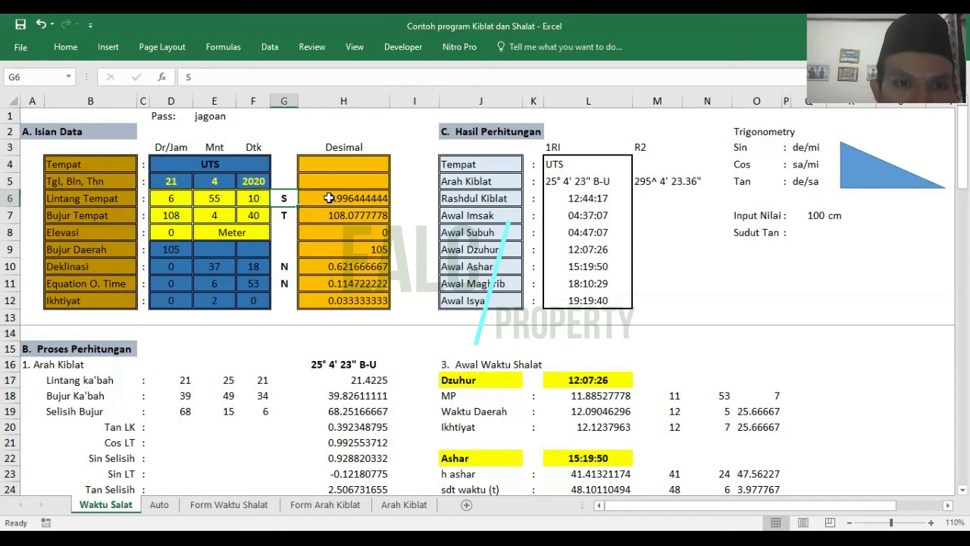
pyautogui.click(324, 198)
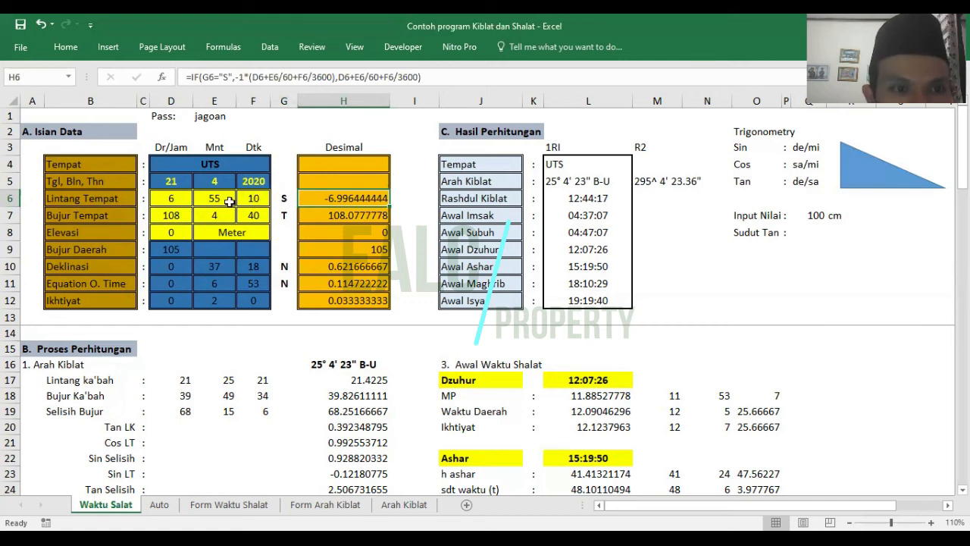
pyautogui.click(171, 199)
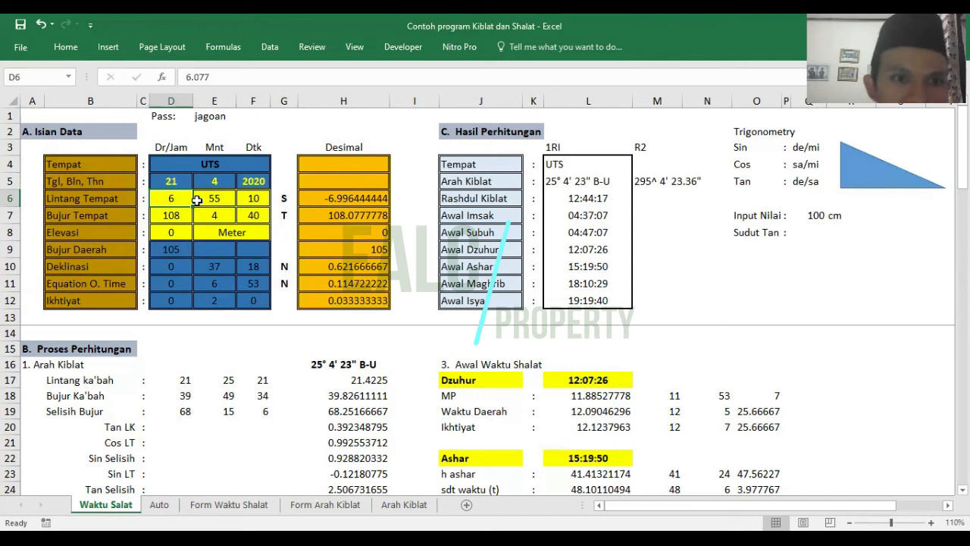
pyautogui.click(282, 199)
pyautogui.click(319, 195)
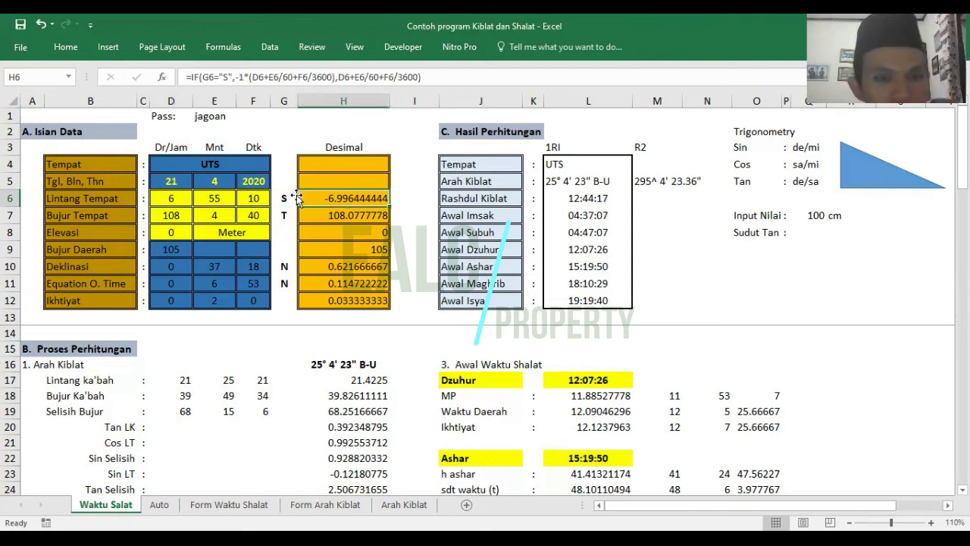
pyautogui.press('F2')
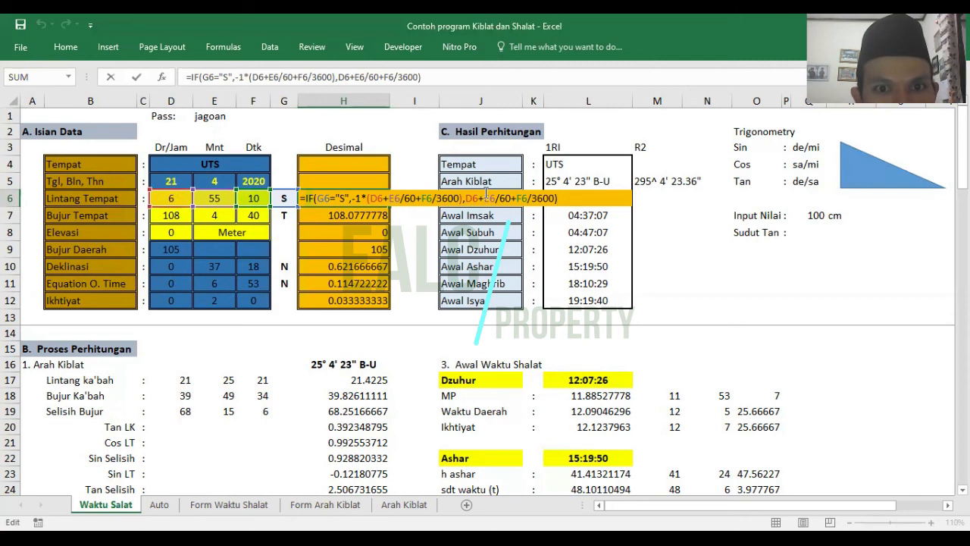
pyautogui.click(306, 199)
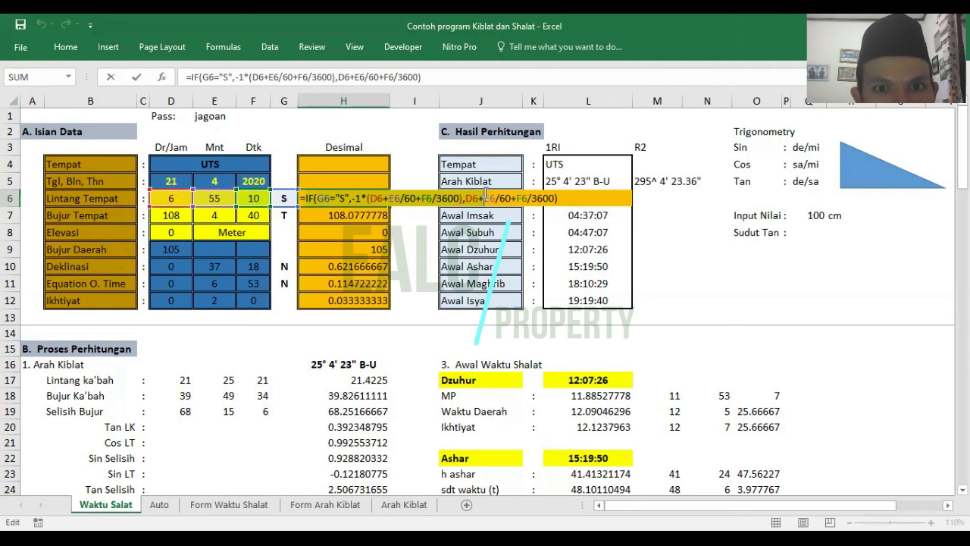
pyautogui.click(322, 198)
pyautogui.press('Escape')
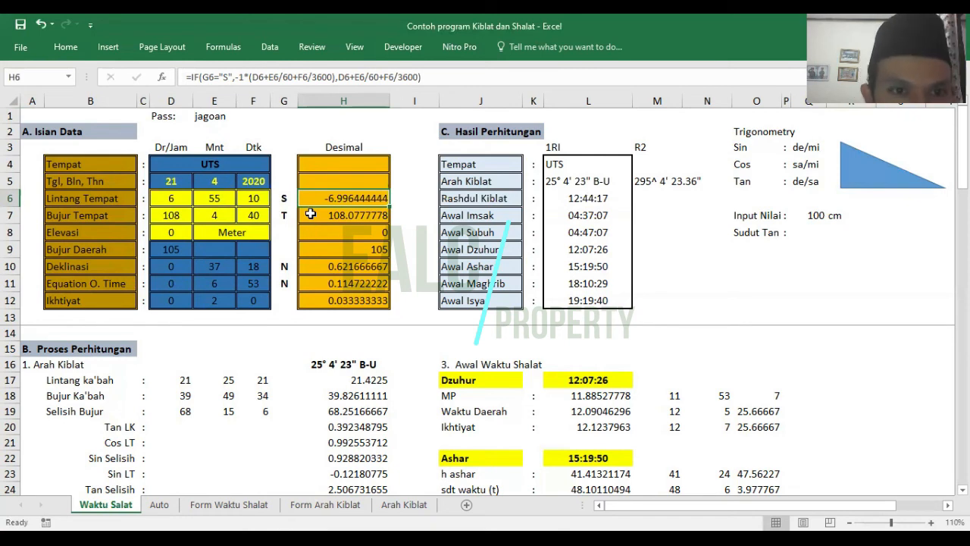
# Compare the latitude and longitude degree inputs and trace the D6 and E6 references inside the H6 formula
pyautogui.click(311, 215)
pyautogui.click(172, 216)
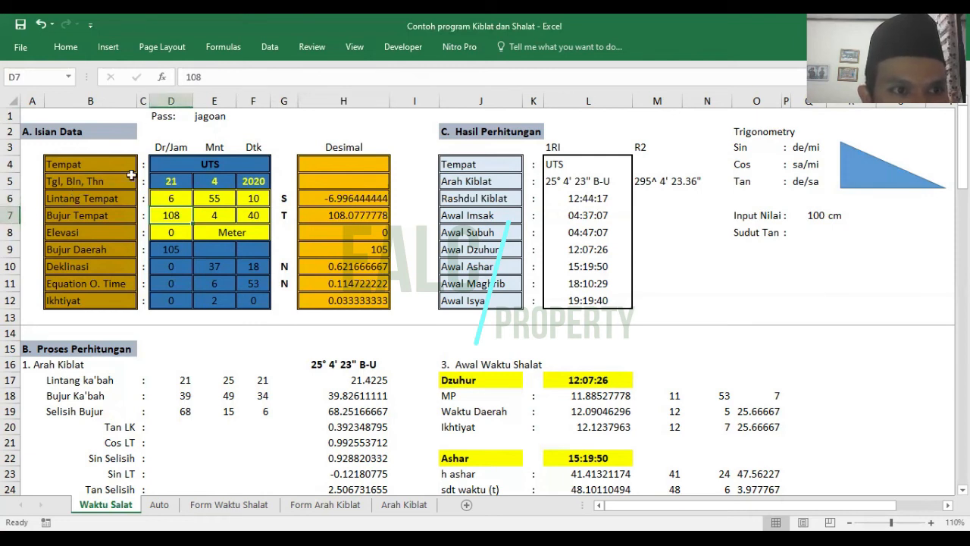
pyautogui.click(180, 198)
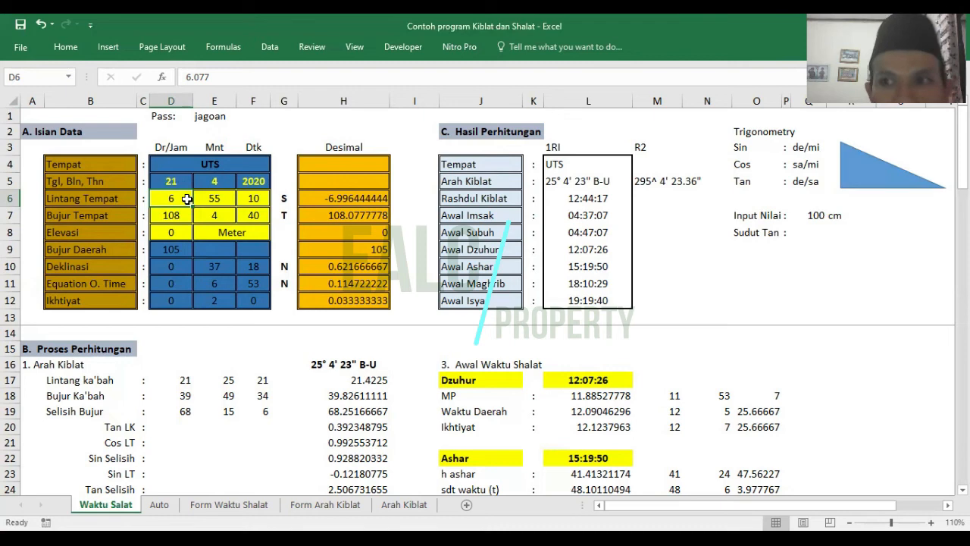
pyautogui.click(320, 197)
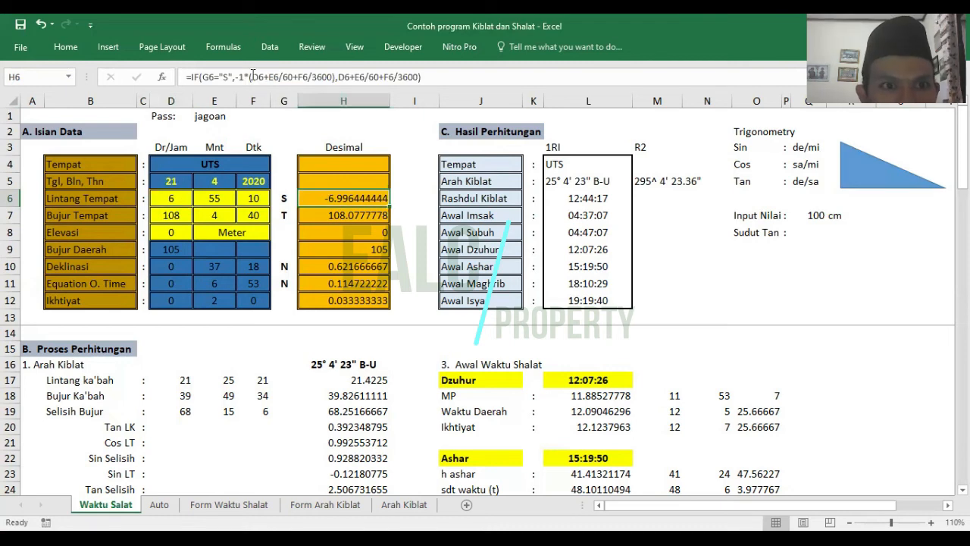
pyautogui.doubleClick(253, 77)
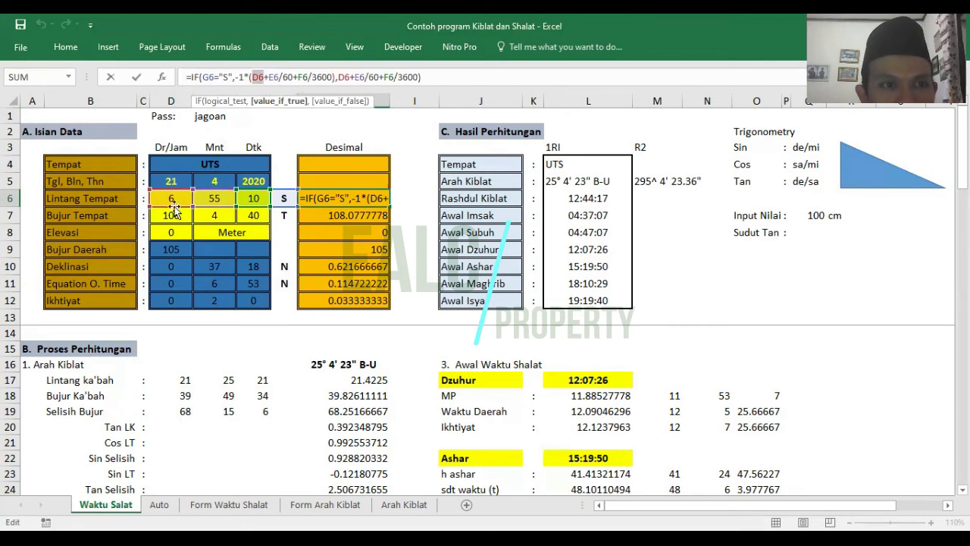
pyautogui.click(269, 77)
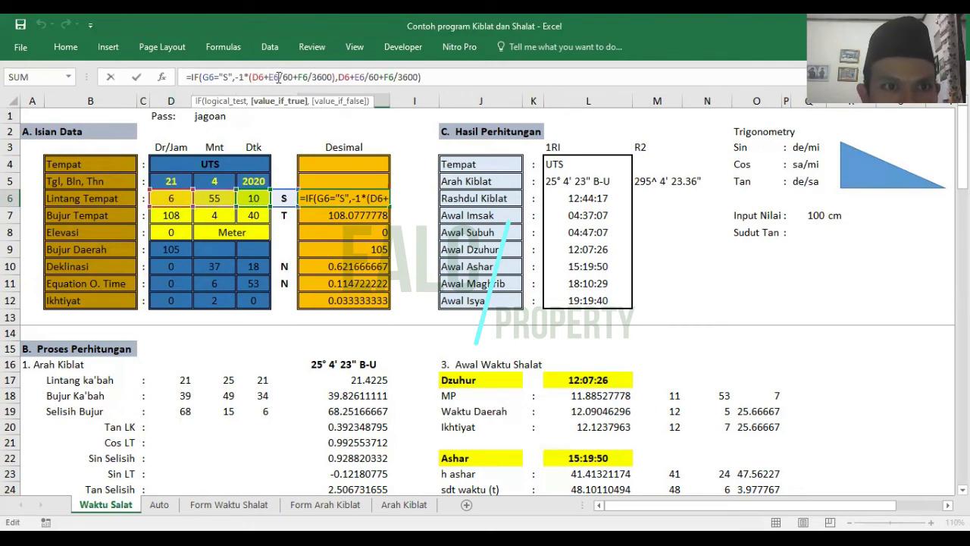
pyautogui.doubleClick(276, 77)
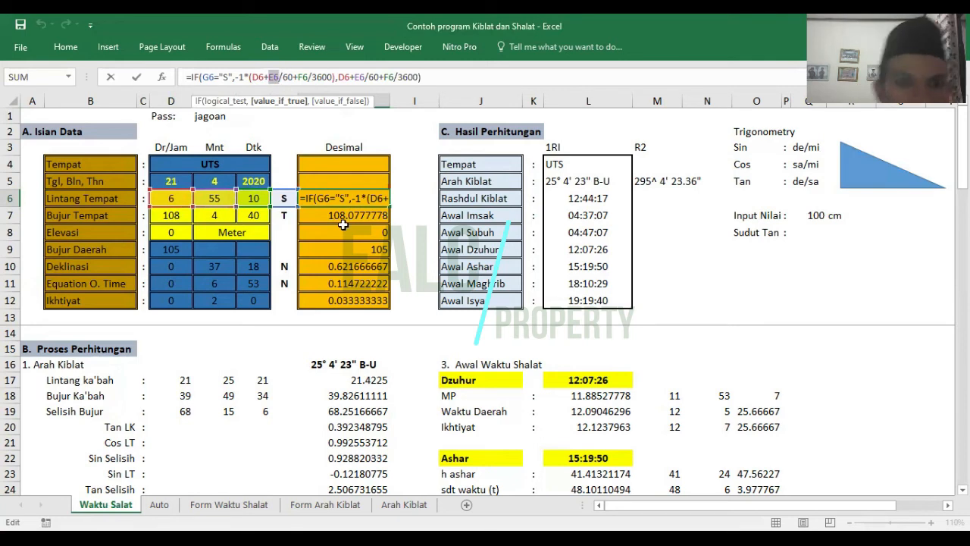
pyautogui.press('Escape')
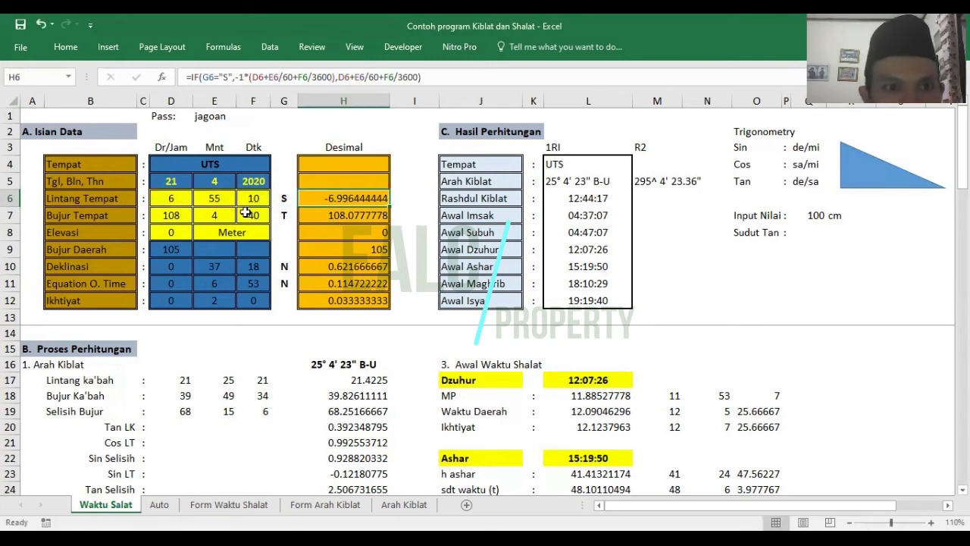
# Examine the Bujur Tempat IF formula in H7, focusing on its logical test of G7
pyautogui.click(307, 214)
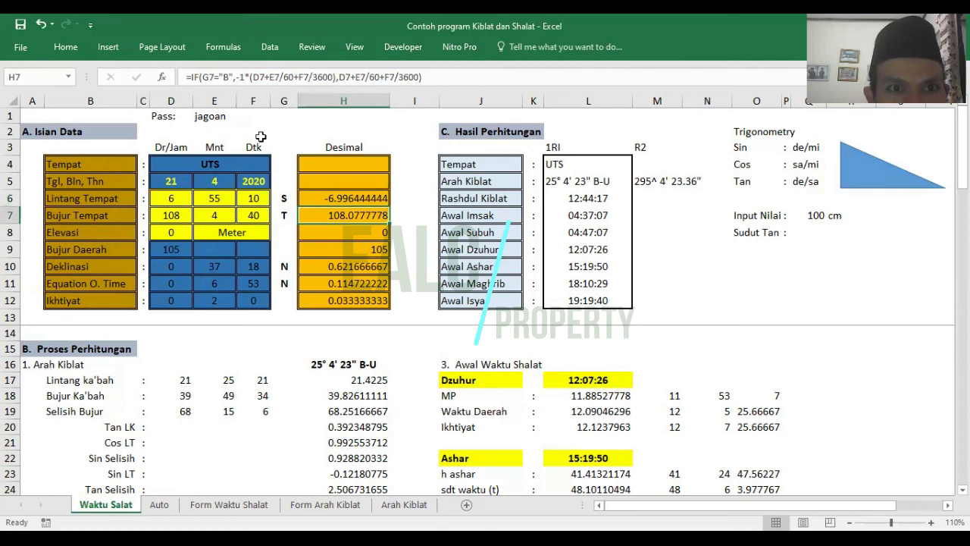
pyautogui.press('F2')
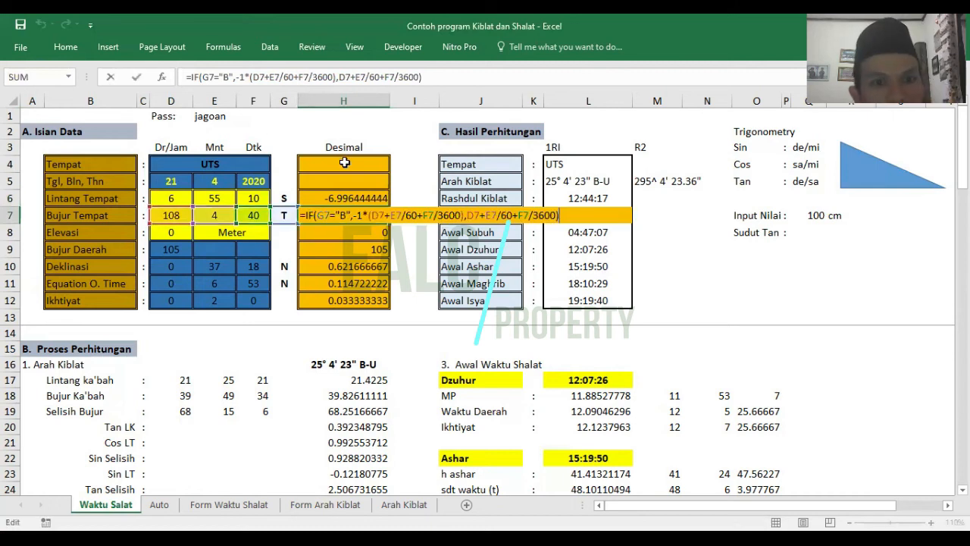
pyautogui.click(320, 215)
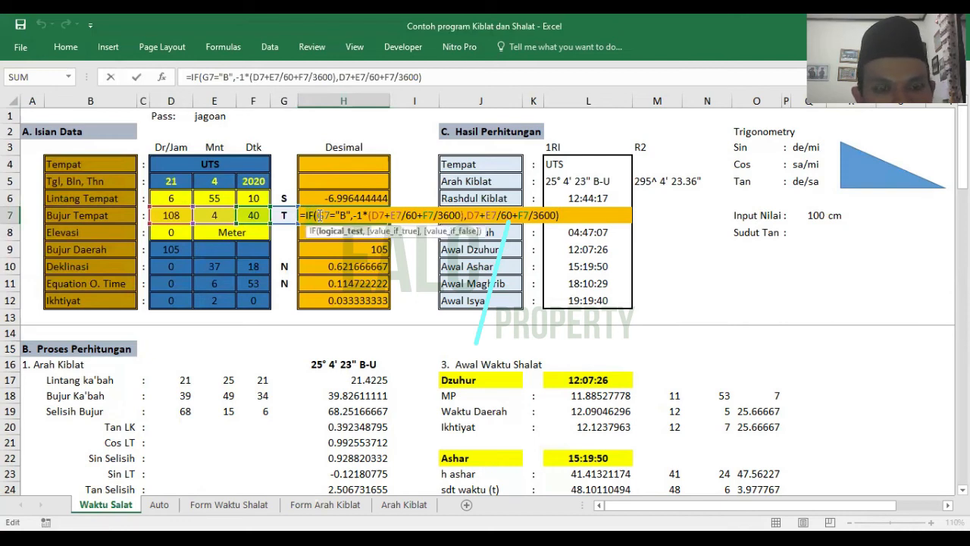
pyautogui.click(307, 215)
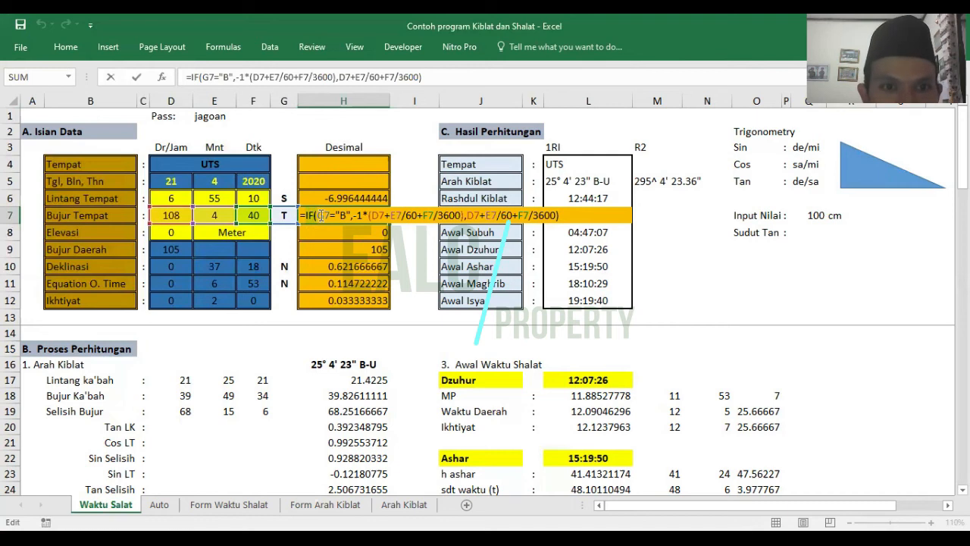
pyautogui.click(321, 215)
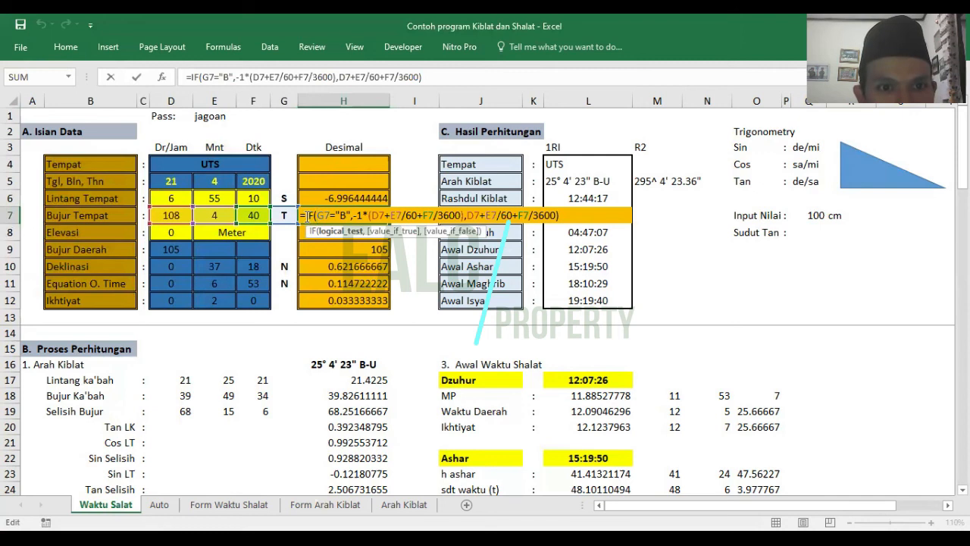
pyautogui.click(307, 215)
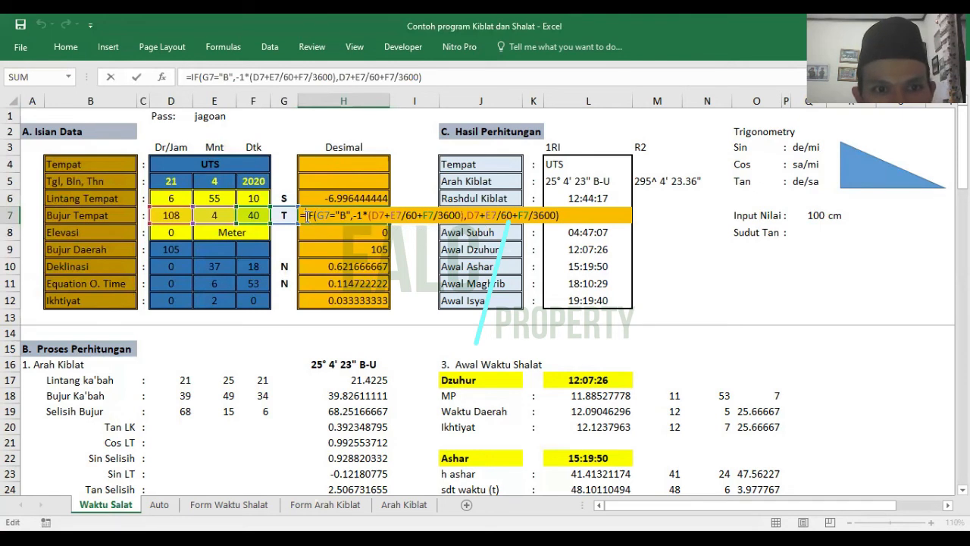
pyautogui.press('Escape')
# Test the Bujur Tempat direction in G7 with B and set it back to T
pyautogui.click(286, 216)
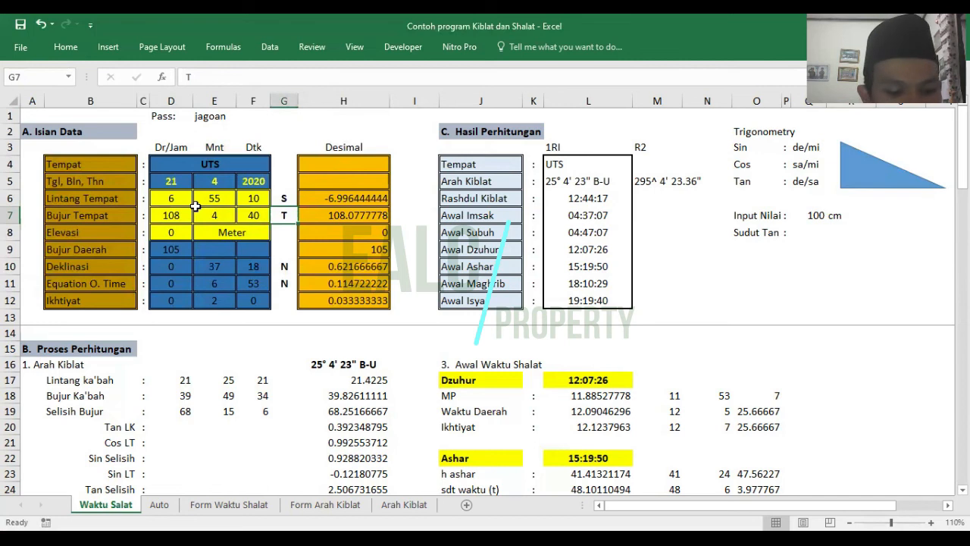
pyautogui.write('B')
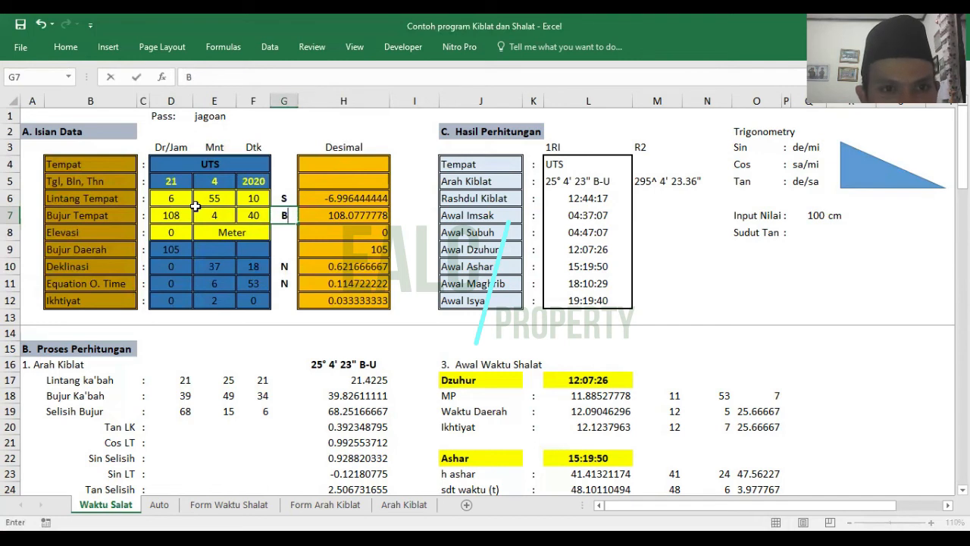
pyautogui.press('Return')
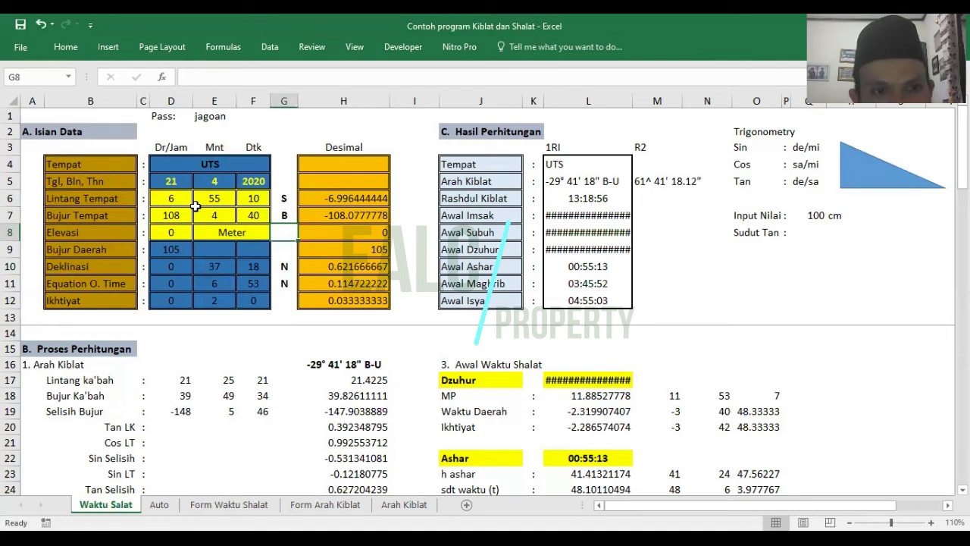
pyautogui.press('Up')
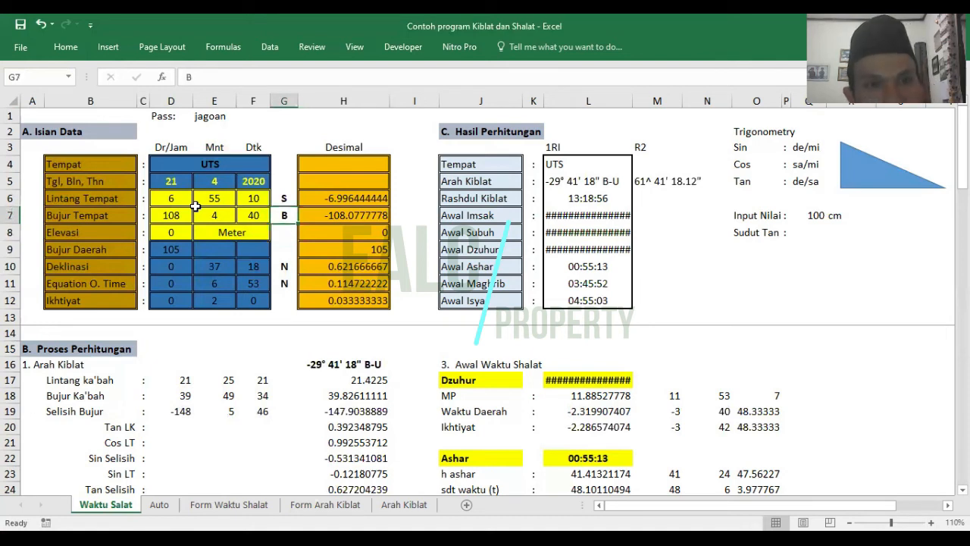
pyautogui.write('T')
pyautogui.press('Return')
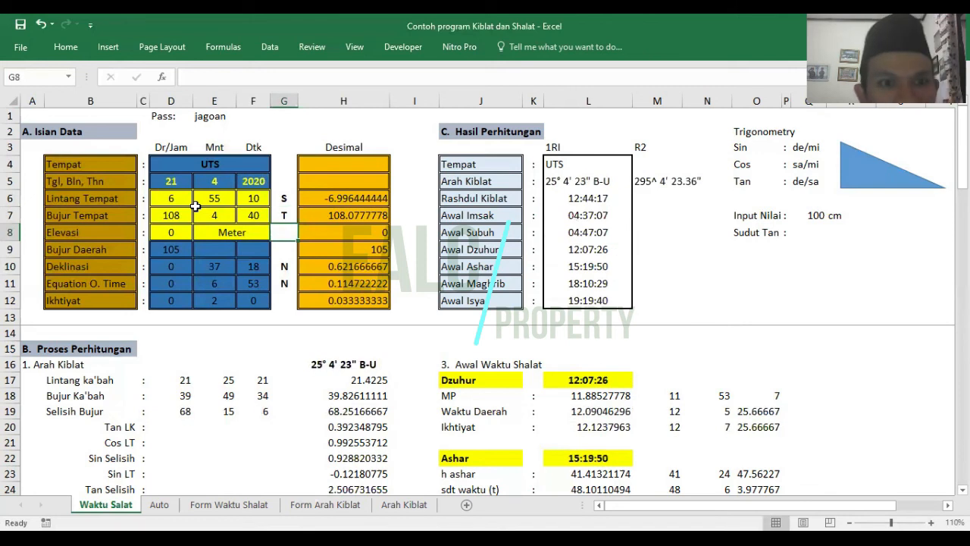
pyautogui.press('Down')
pyautogui.press('Down')
pyautogui.press('Down')
pyautogui.press('Down')
pyautogui.press('Down')
pyautogui.press('Down')
pyautogui.press('Down')
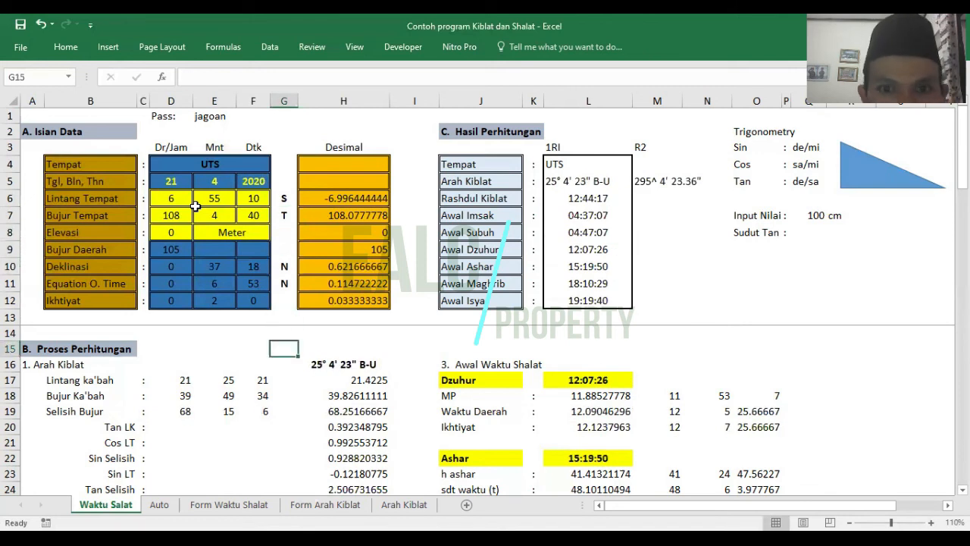
# Examine the MP formula for Dzuhur in L18 and trace its reference to the Equation of Time decimal in H11
pyautogui.press('Up')
pyautogui.press('Up')
pyautogui.press('Up')
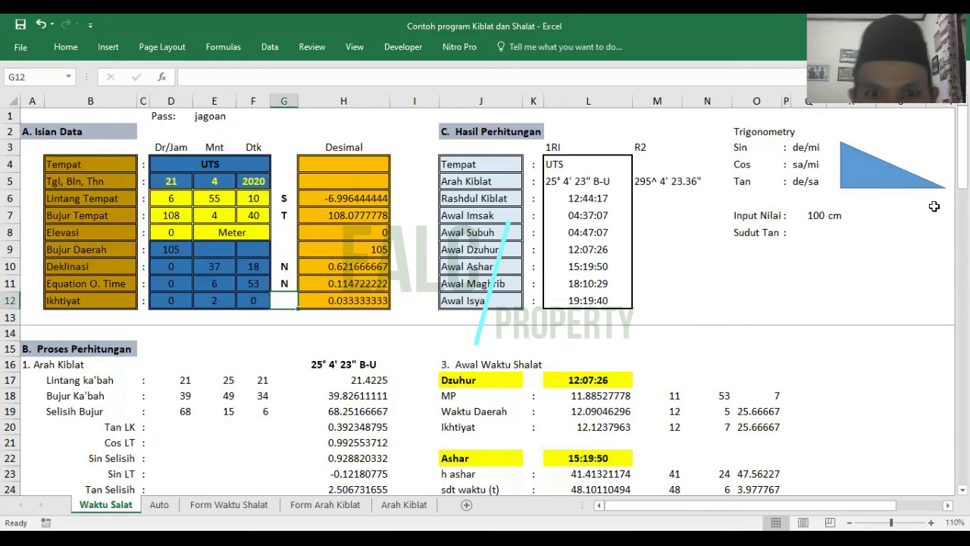
pyautogui.moveTo(962, 166); pyautogui.dragTo(963, 170)
pyautogui.click(458, 350)
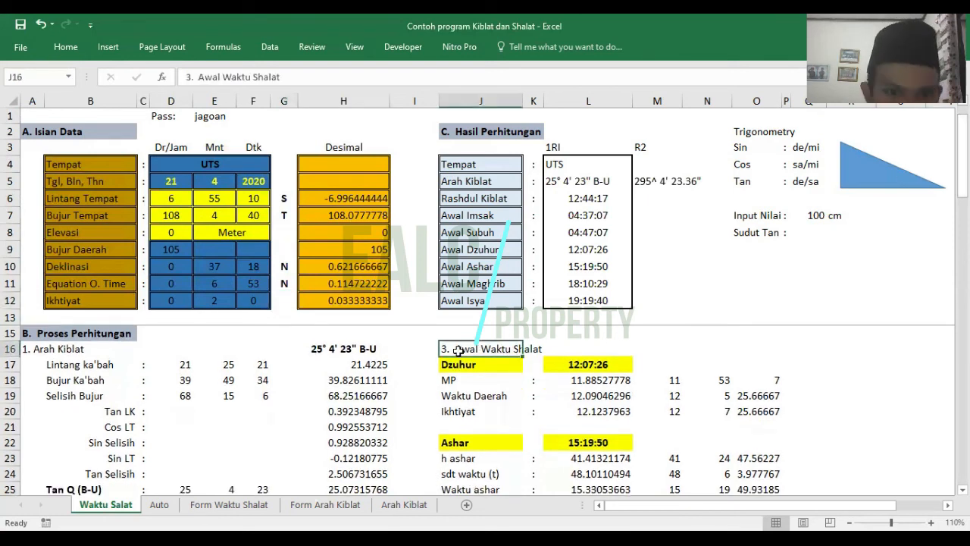
pyautogui.click(457, 363)
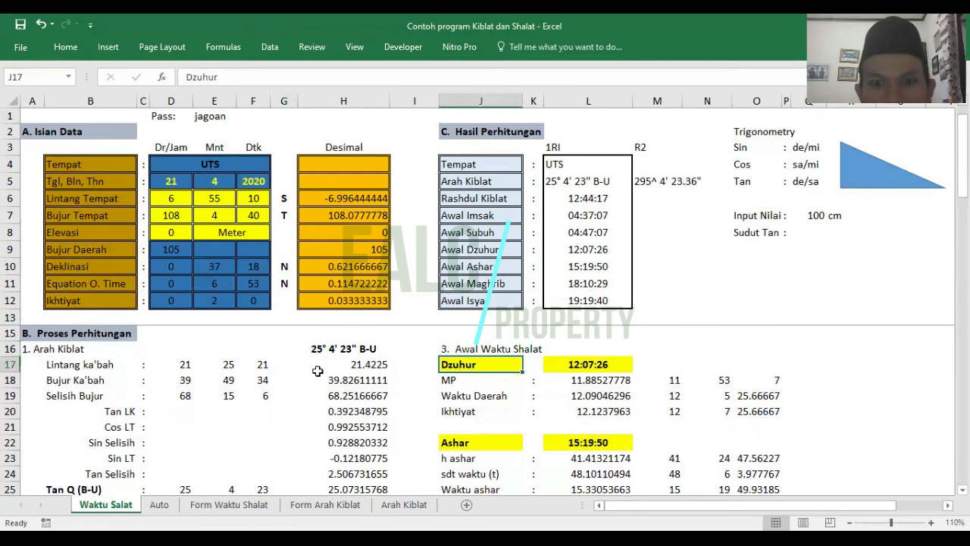
pyautogui.press('Down')
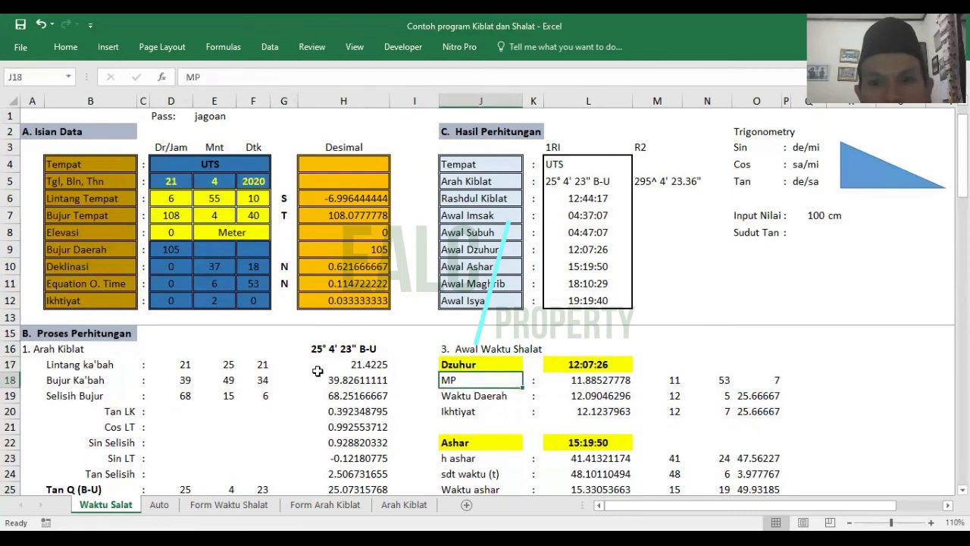
pyautogui.press('Right')
pyautogui.press('Right')
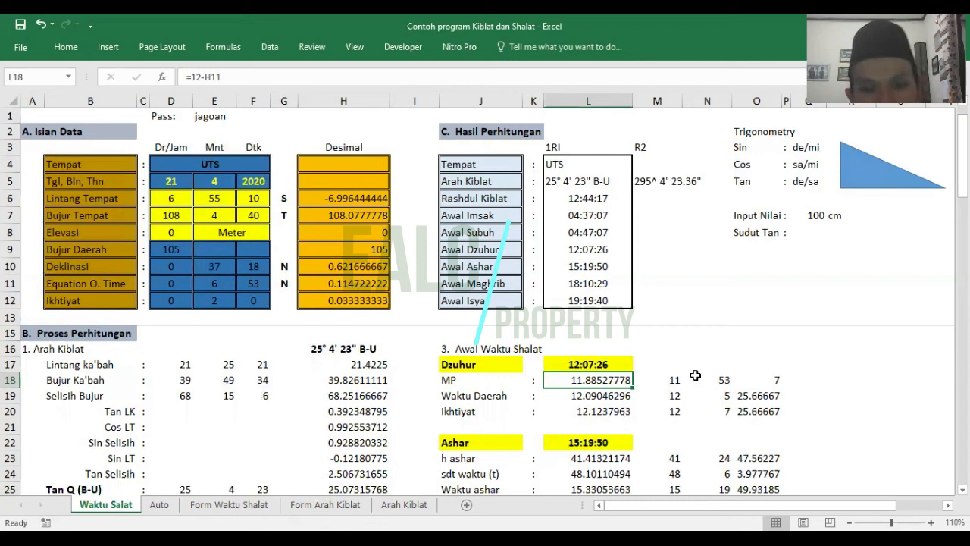
pyautogui.press('F2')
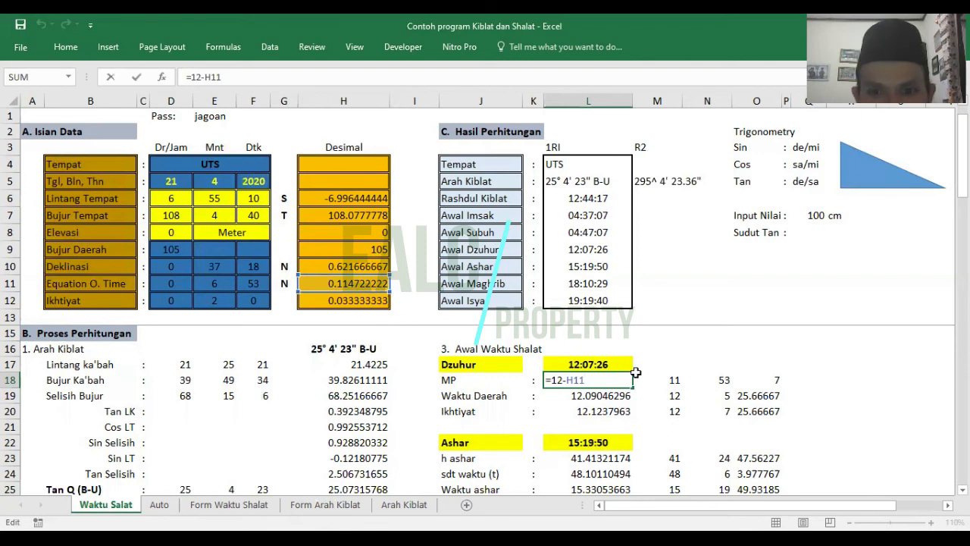
pyautogui.hotkey('ctrl', 'Return')
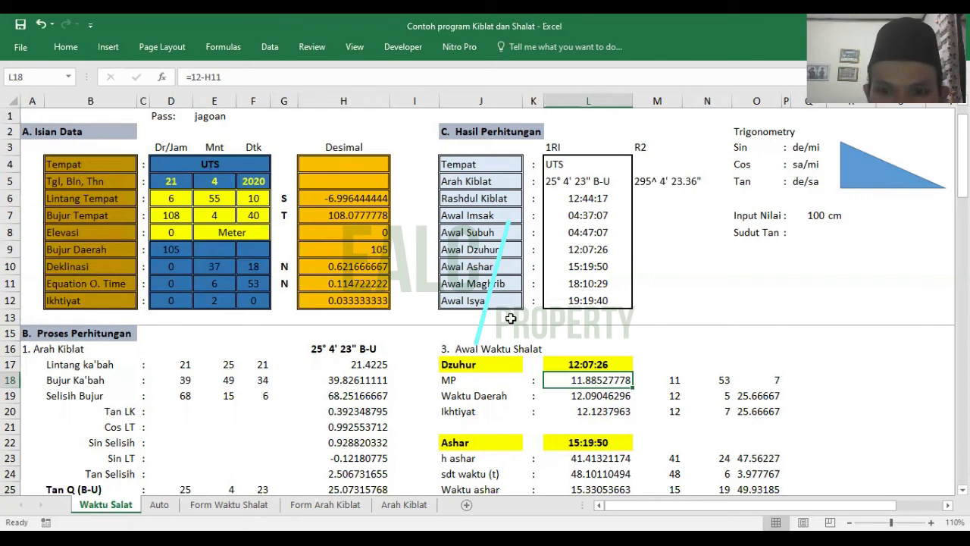
# Re-enter the MP formula in L18 as =12-H11, taking H11 from the Equation of Time row
pyautogui.write('=12')
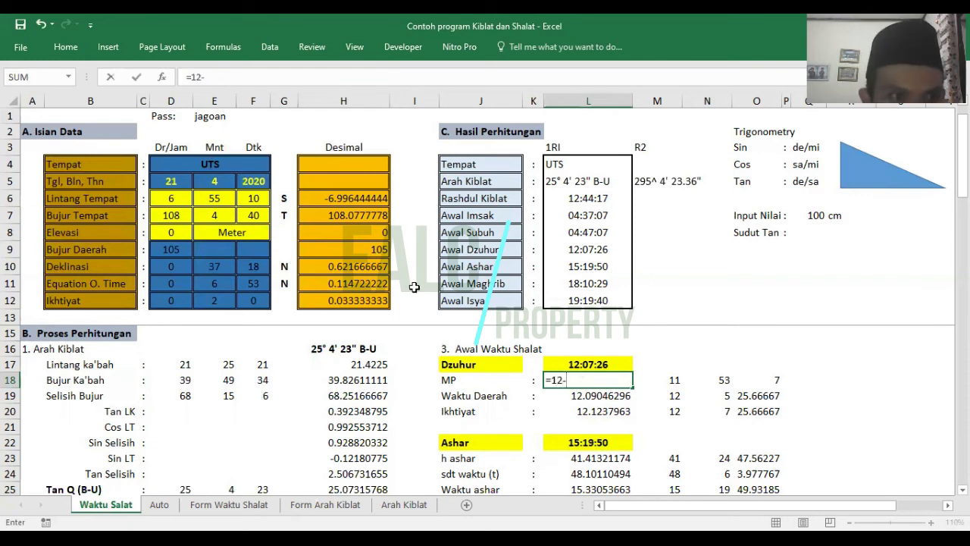
pyautogui.click(354, 284)
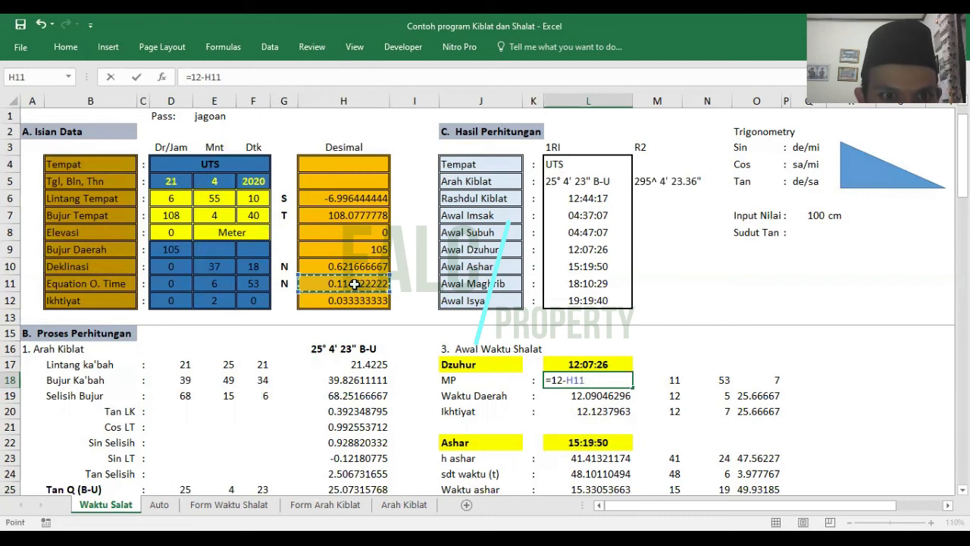
pyautogui.press('Return')
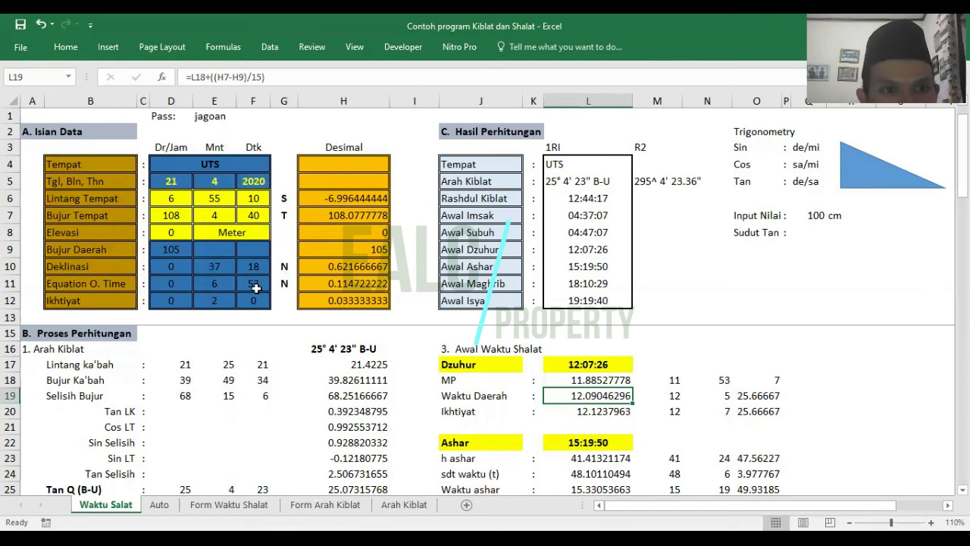
# Examine the Equation of Time minutes and seconds in E11:F11, the Ikhtiyat decimal formula in H12 and its minute input in E12
pyautogui.click(326, 282)
pyautogui.click(207, 283)
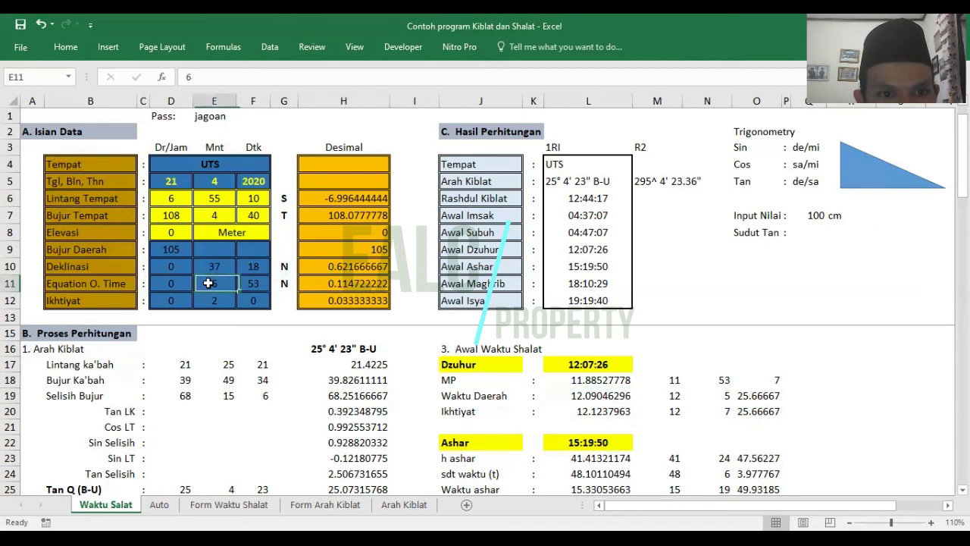
pyautogui.moveTo(207, 283); pyautogui.dragTo(258, 283)
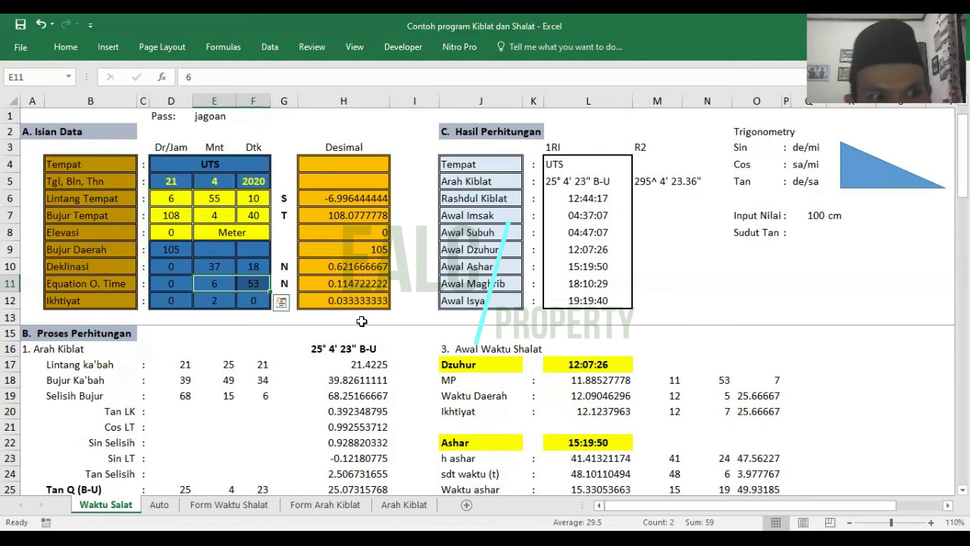
pyautogui.click(321, 303)
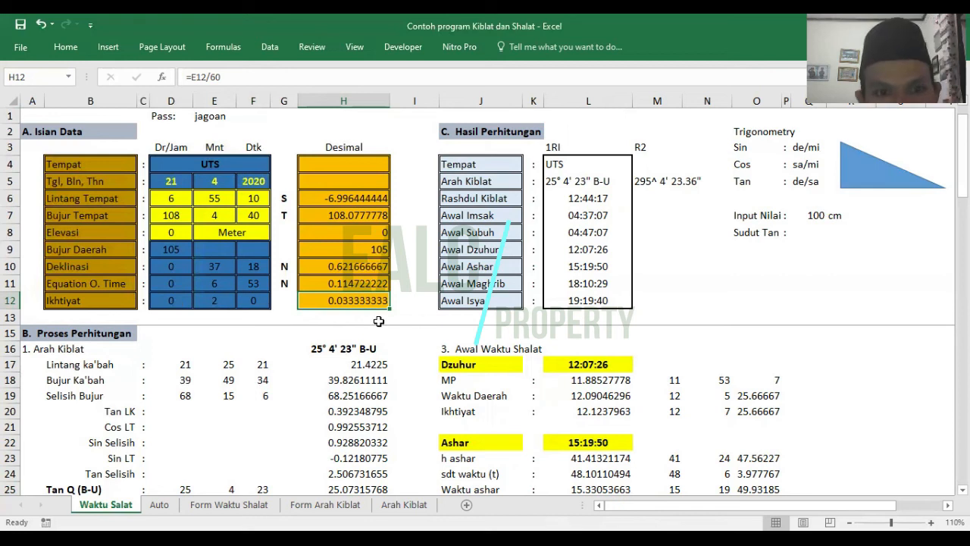
pyautogui.click(219, 300)
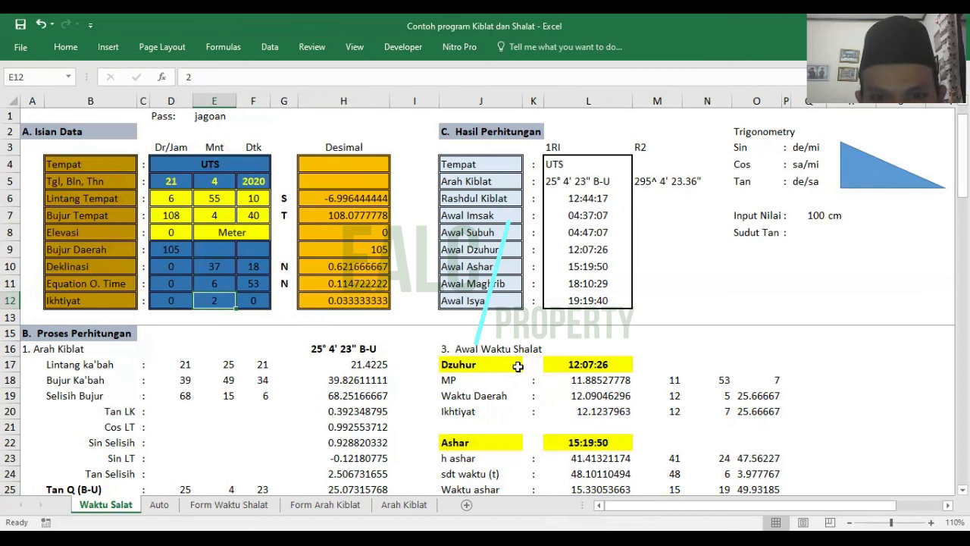
# Examine the Waktu Daerah formula in L19 and trace its references to L18, H7 and H9, leaving the formula as it is
pyautogui.click(591, 395)
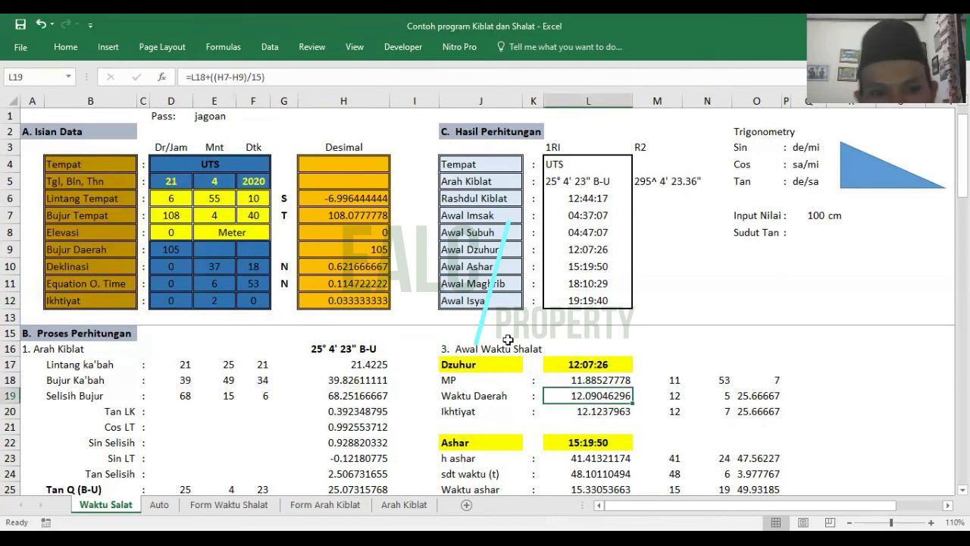
pyautogui.press('F2')
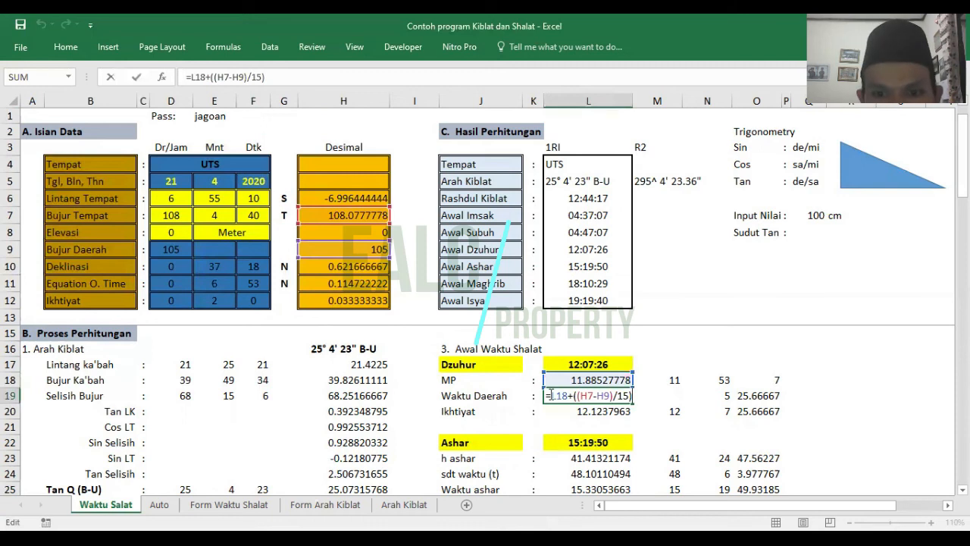
pyautogui.moveTo(554, 395); pyautogui.dragTo(569, 395)
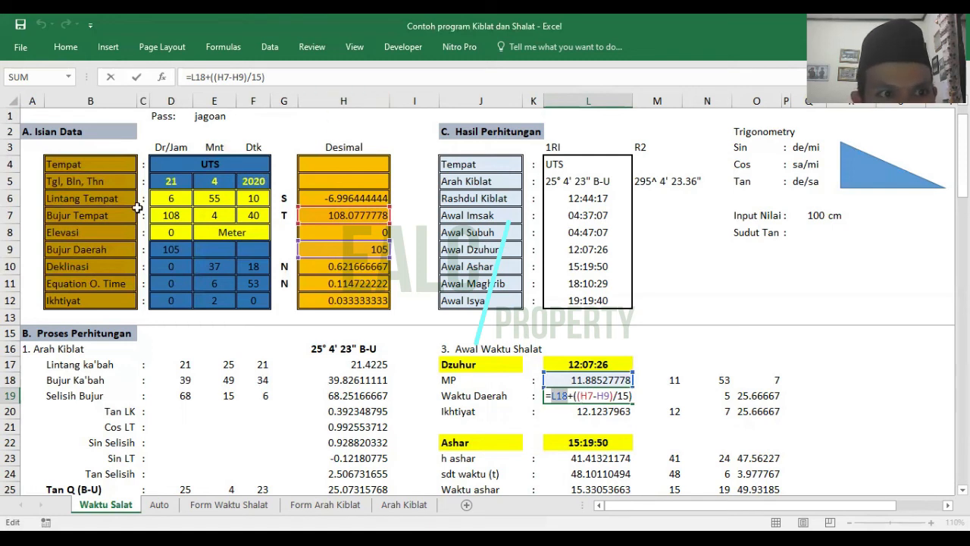
pyautogui.click(141, 215)
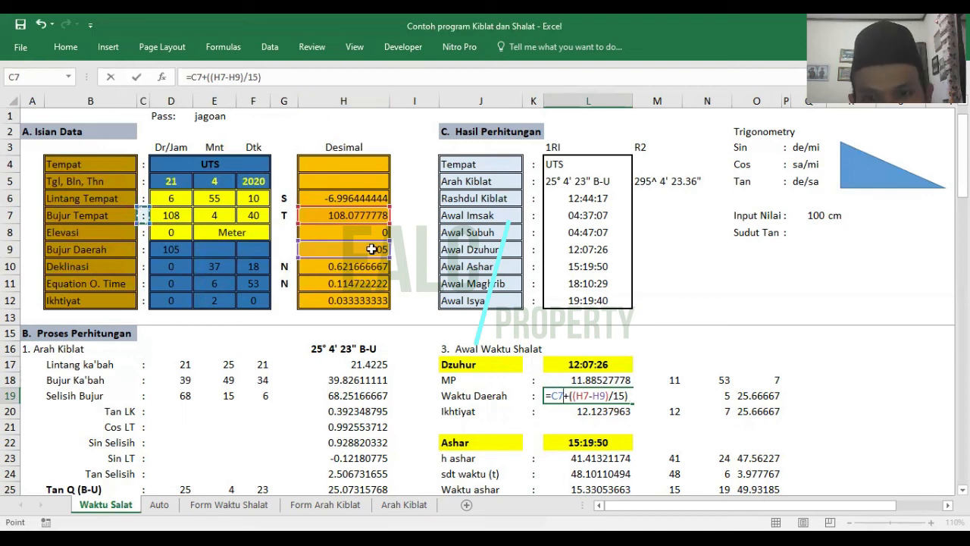
pyautogui.press('Escape')
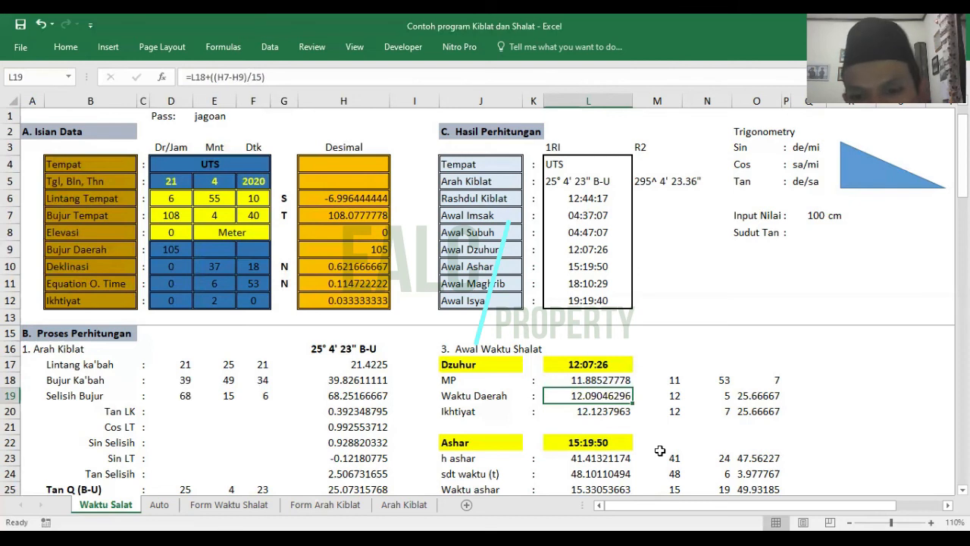
# Examine the Dzuhur Ikhtiyat formula in L20 and trace its references to L19 and H12
pyautogui.click(597, 410)
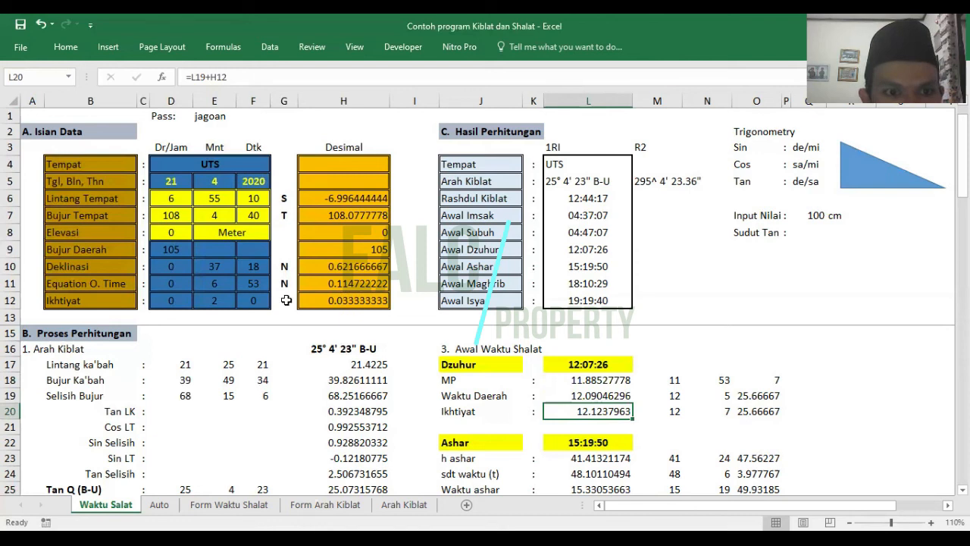
pyautogui.doubleClick(596, 410)
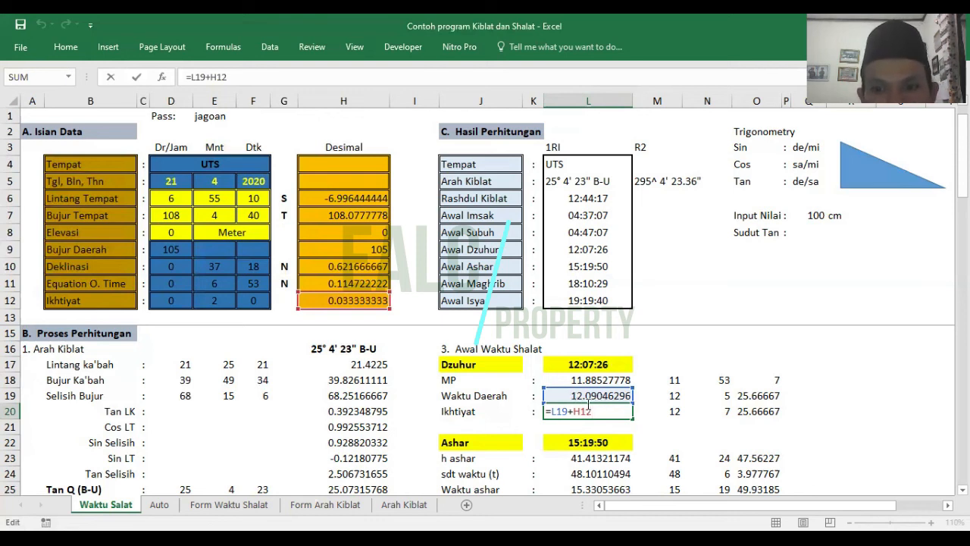
pyautogui.press('Return')
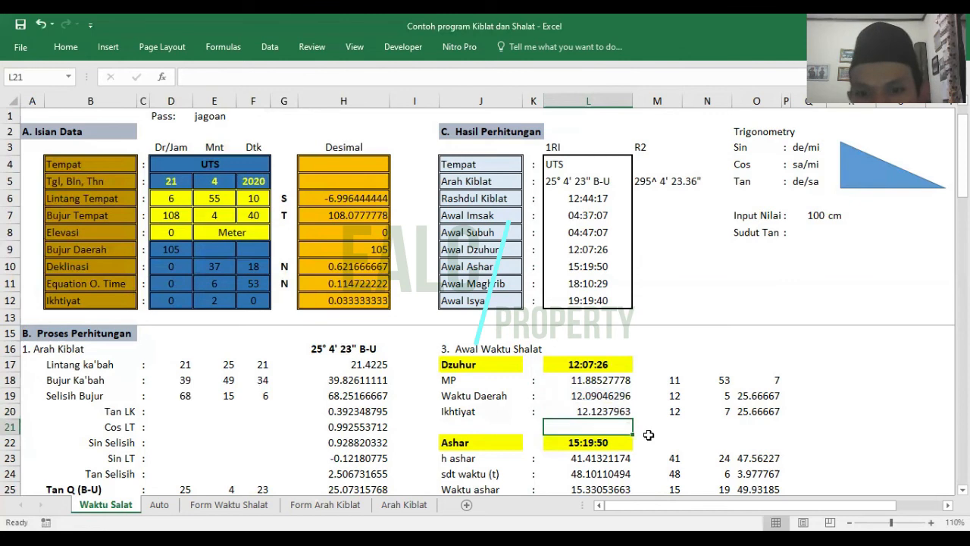
# Examine the INT formulas in M18:M20 that extract whole hours, tracing the M18 formula back to the MP decimal in L18
pyautogui.click(671, 410)
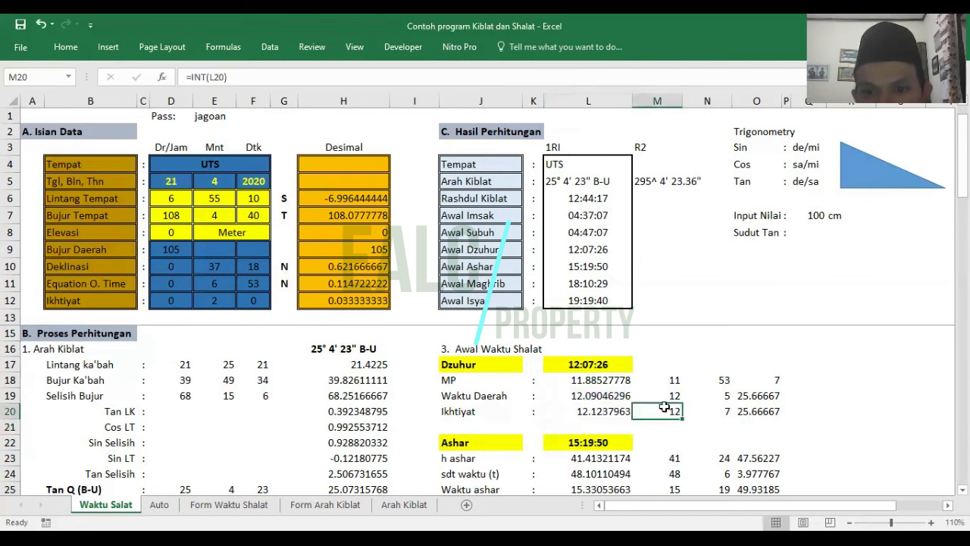
pyautogui.click(667, 379)
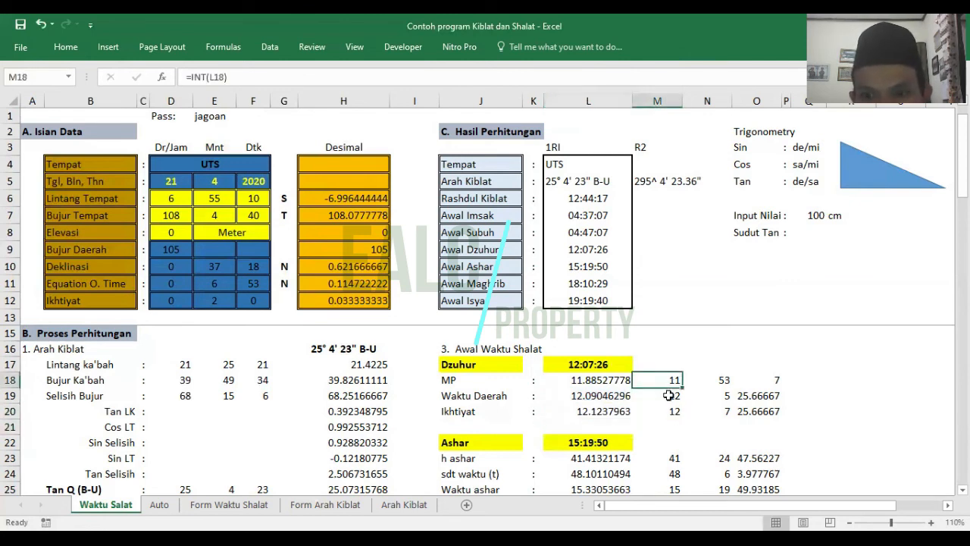
pyautogui.click(668, 395)
pyautogui.click(666, 380)
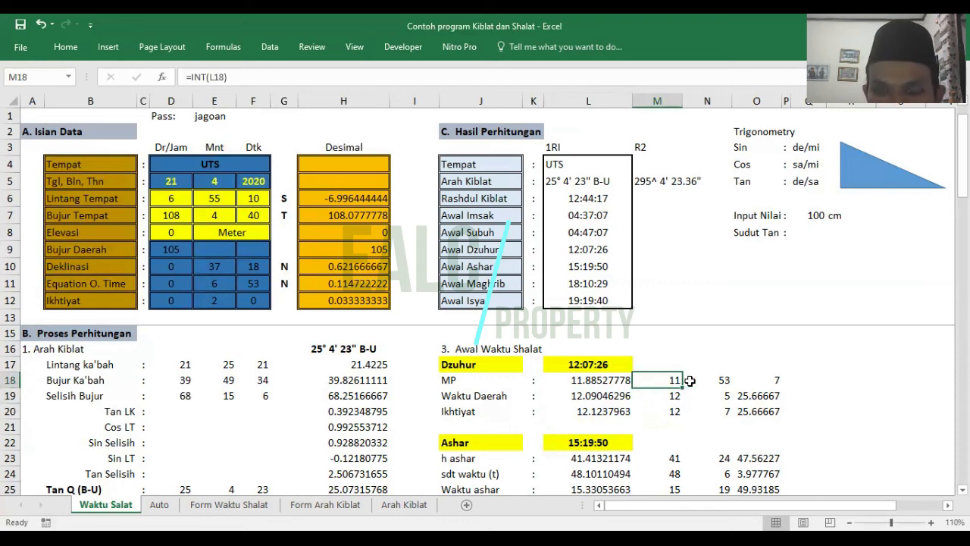
pyautogui.click(603, 379)
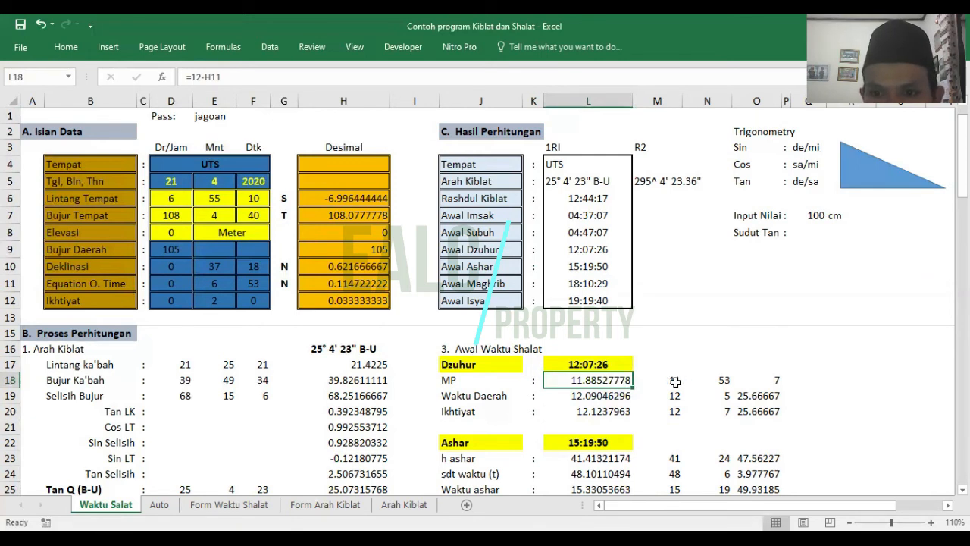
pyautogui.click(677, 379)
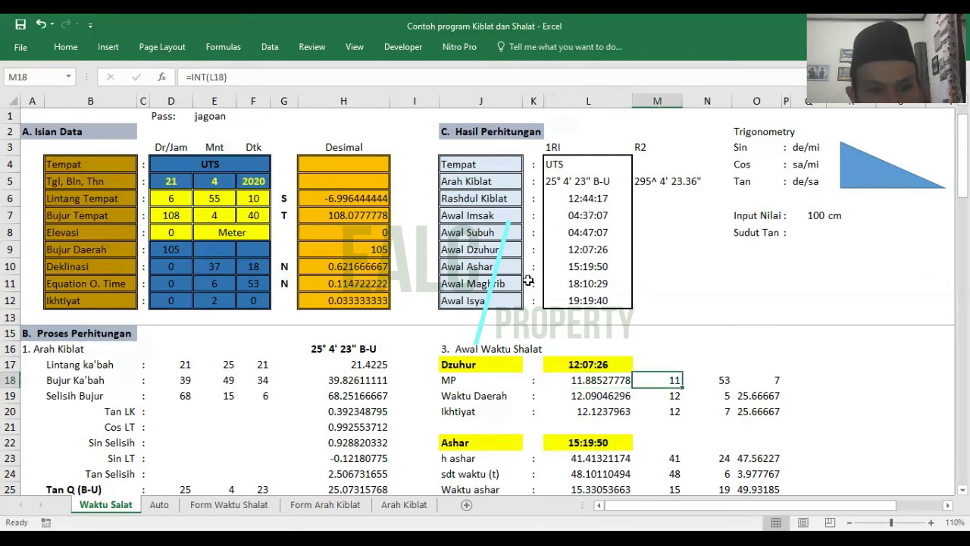
pyautogui.press('F2')
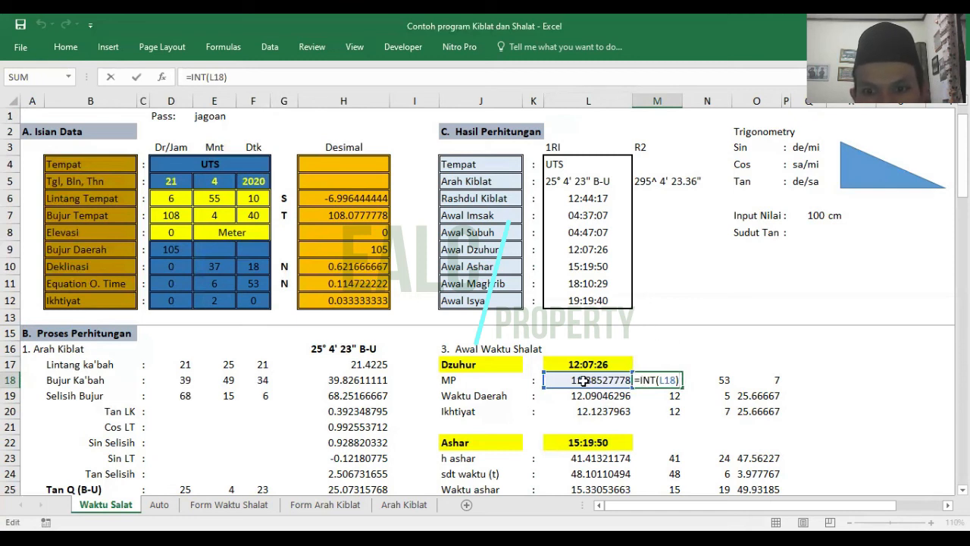
pyautogui.hotkey('ctrl', 'Return')
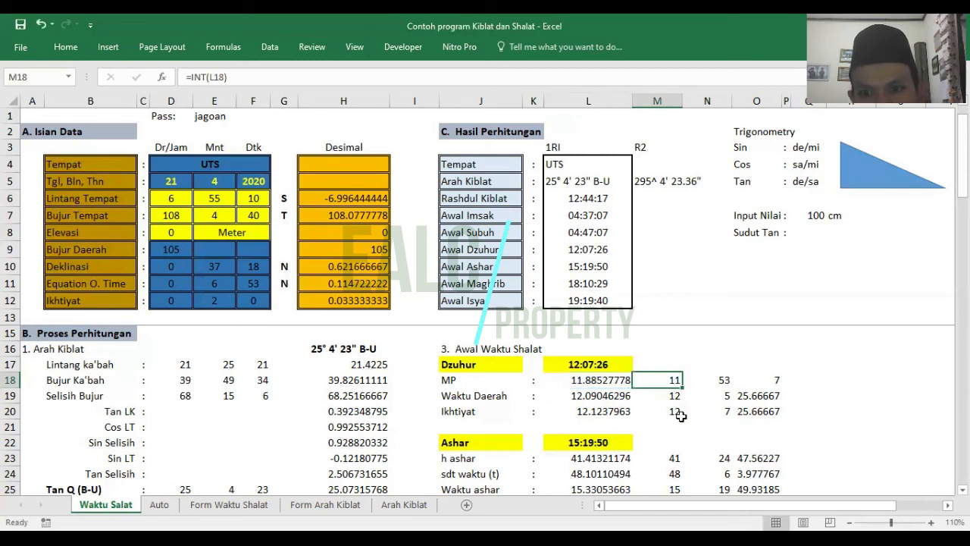
pyautogui.click(679, 413)
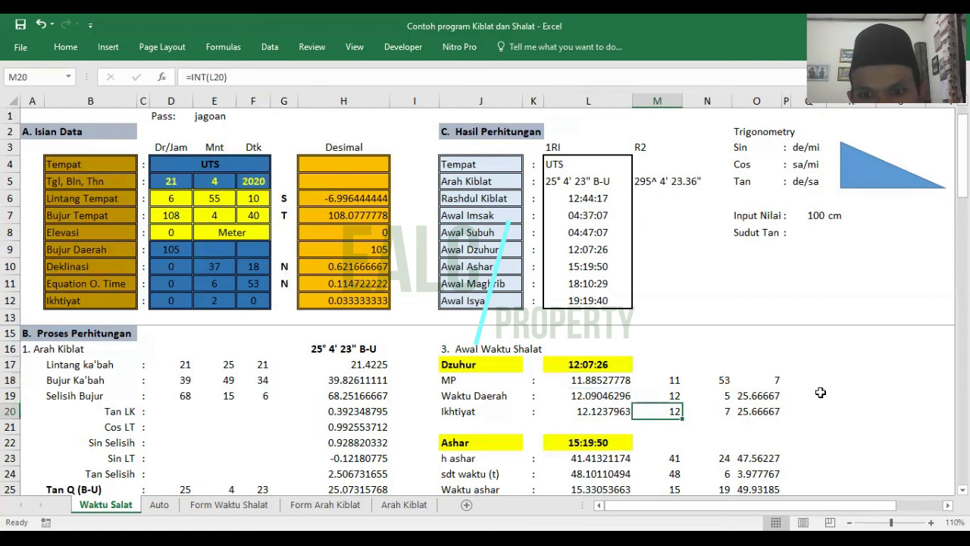
# Enter the trial formula =INT(L20) in M21 to demonstrate extracting whole hours from the Dzuhur Ikhtiyat decimal
pyautogui.click(669, 426)
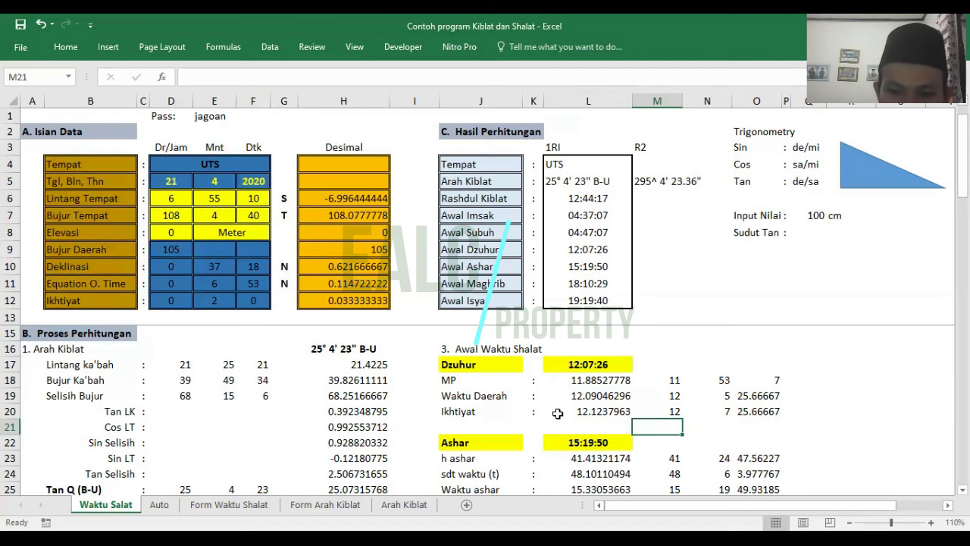
pyautogui.write('=l')
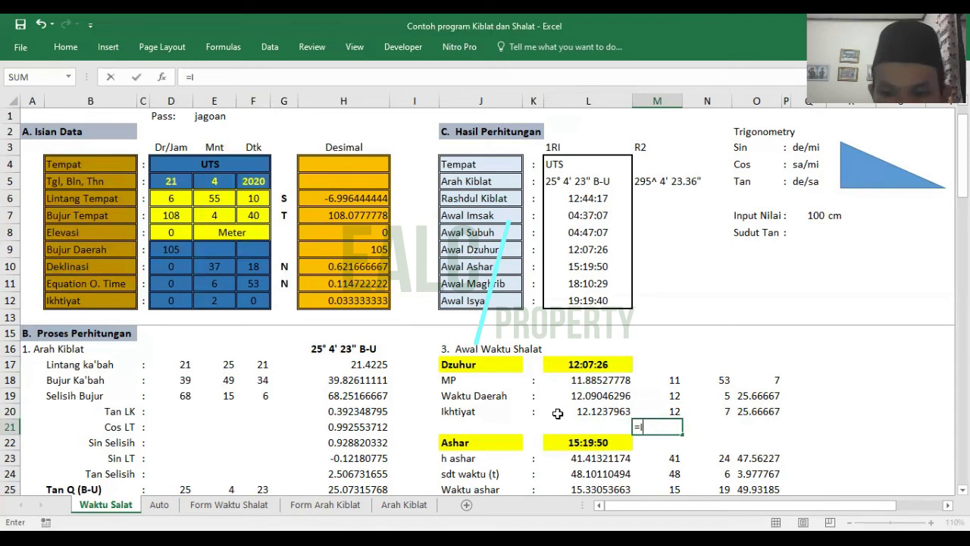
pyautogui.write('NT')
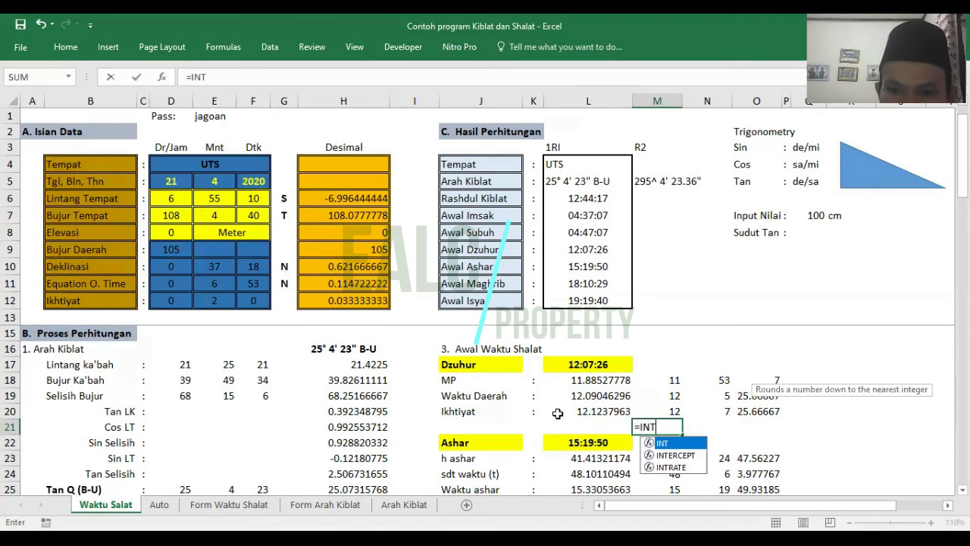
pyautogui.doubleClick(662, 444)
pyautogui.click(599, 410)
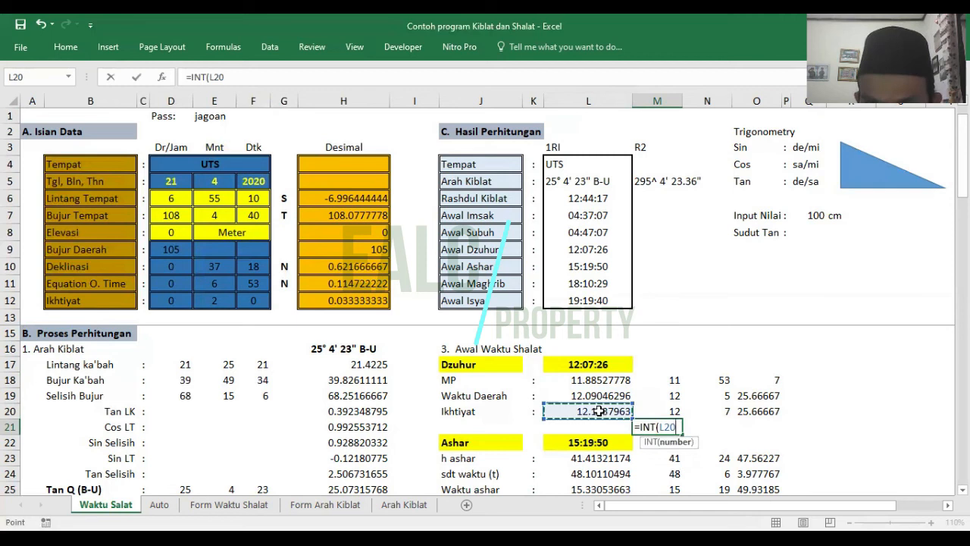
pyautogui.write(')')
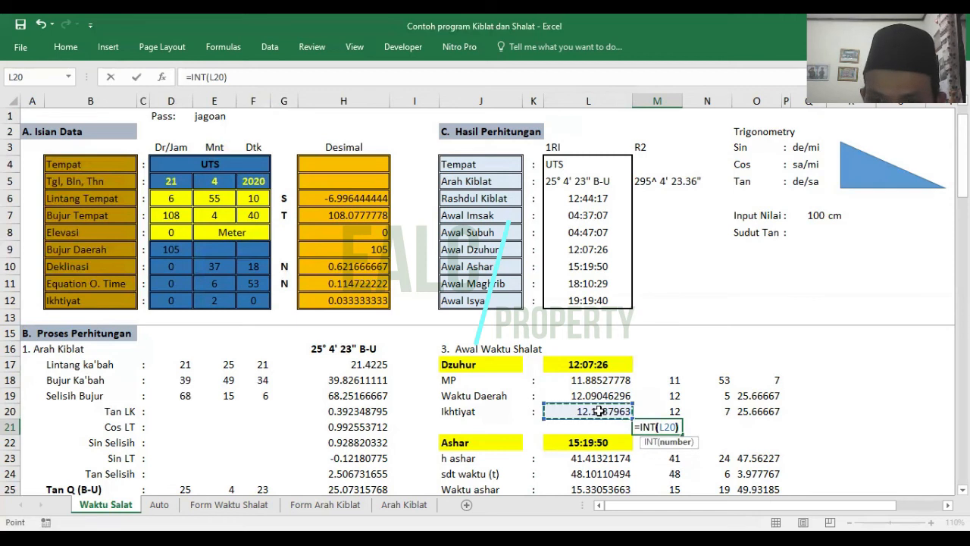
pyautogui.press('Return')
pyautogui.click(674, 427)
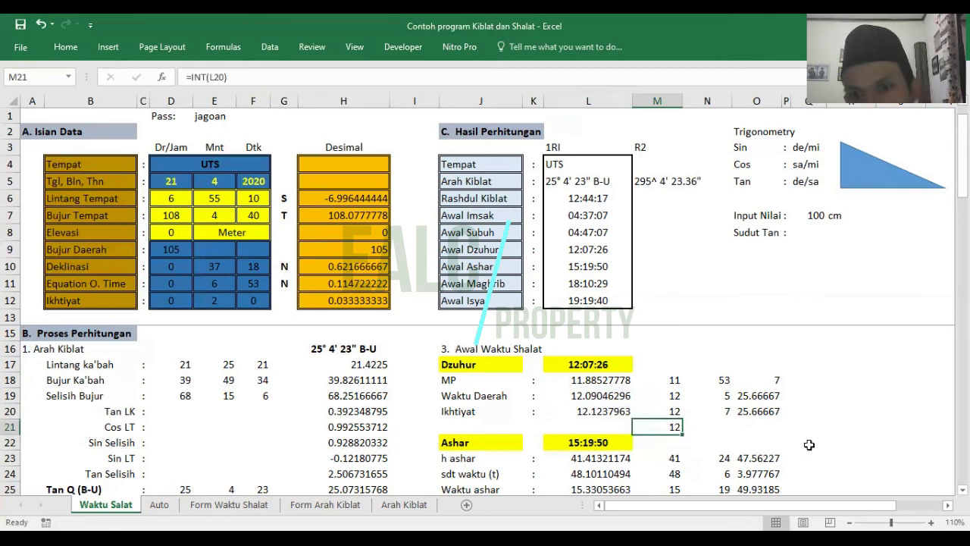
# Examine the Dzuhur minutes formula in N20 and trace its references to L20 and M20, leaving it as it is
pyautogui.click(708, 411)
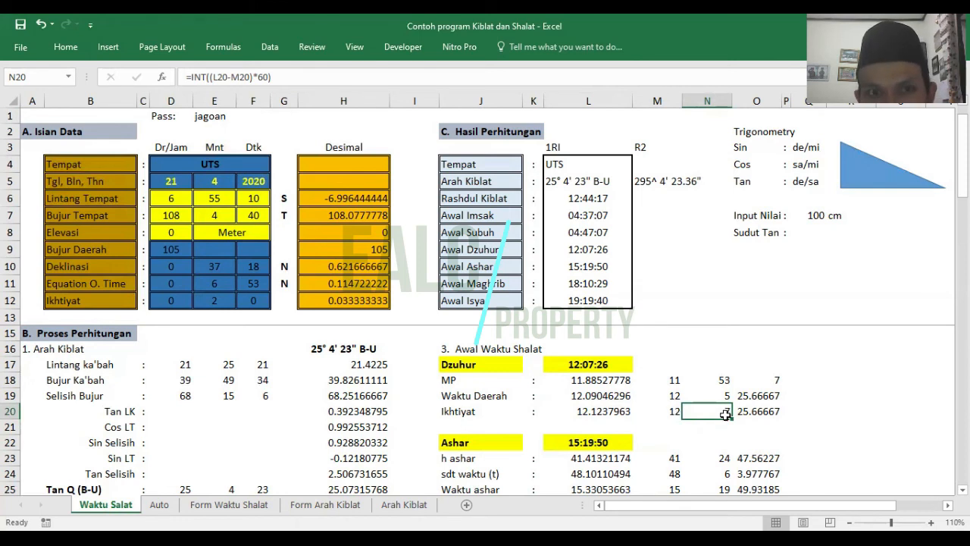
pyautogui.press('F2')
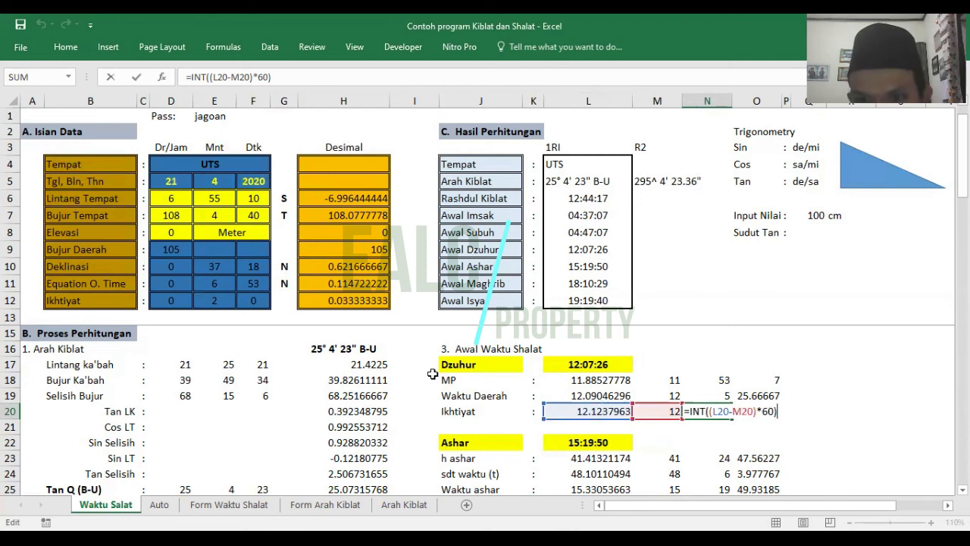
pyautogui.press('Left')
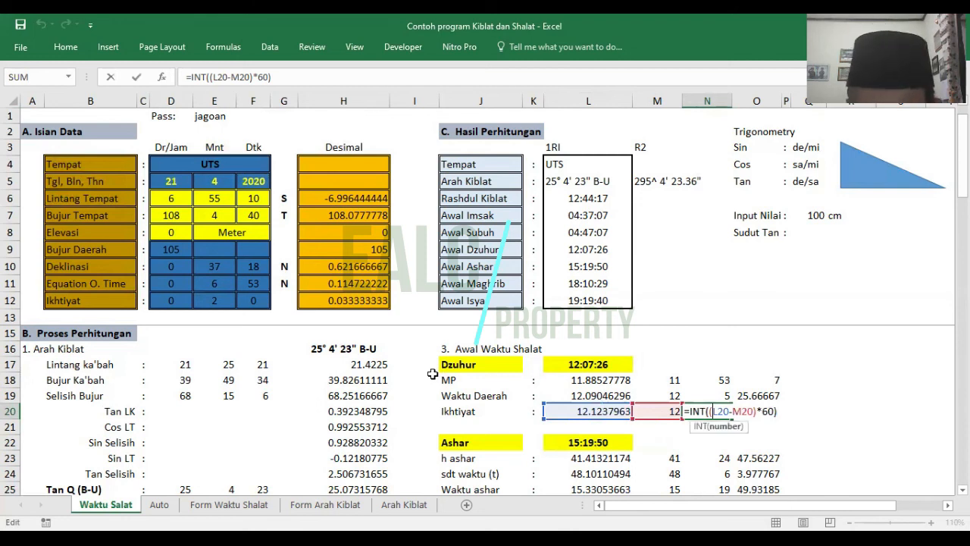
pyautogui.press('Left')
pyautogui.press('Left')
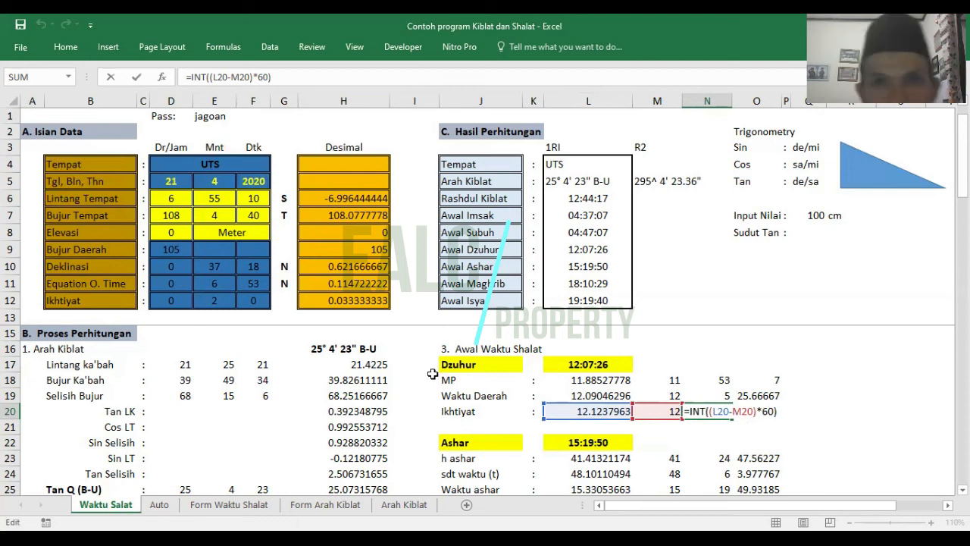
pyautogui.hotkey('ctrl', 'Return')
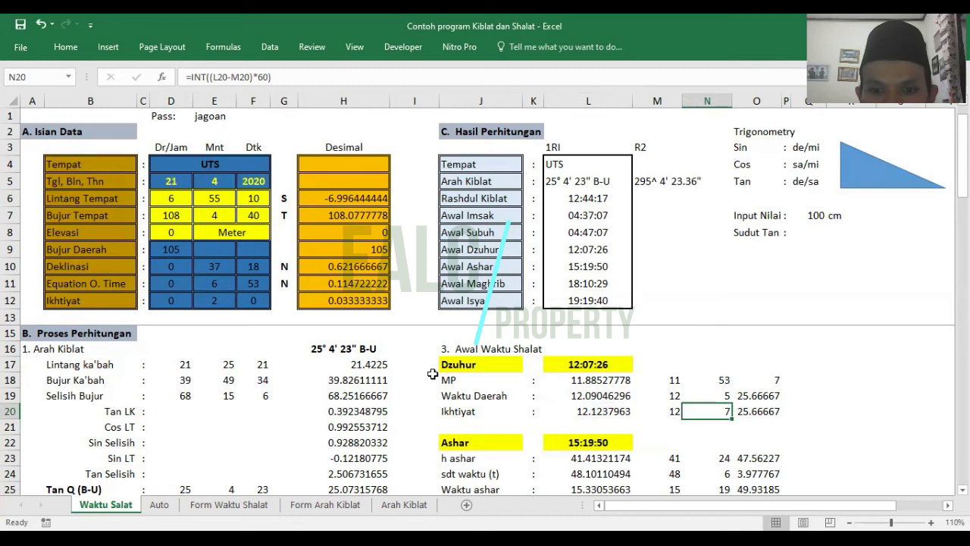
# Look over the Ashar time formula in L22 and the calculation rows down to Ku in L28, ending on h ashar in L23
pyautogui.click(579, 447)
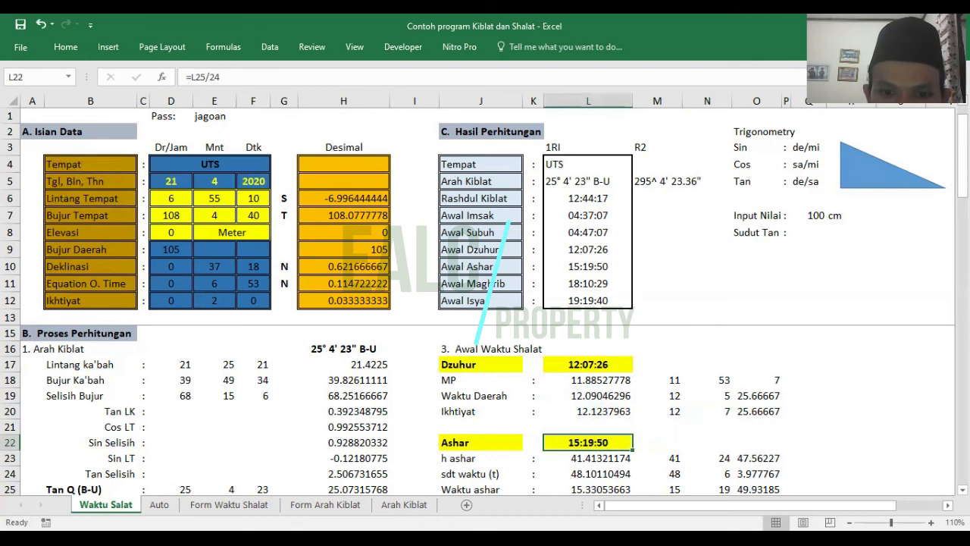
pyautogui.press('Down')
pyautogui.press('Down')
pyautogui.press('Down')
pyautogui.press('Down')
pyautogui.press('Down')
pyautogui.press('Down')
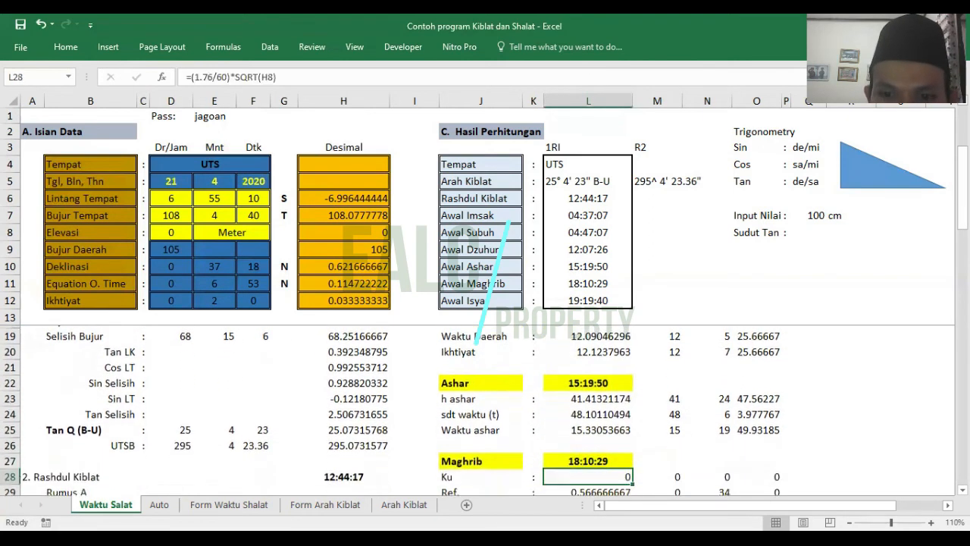
pyautogui.press('Up')
pyautogui.press('Up')
pyautogui.press('Up')
pyautogui.press('Up')
pyautogui.press('Up')
pyautogui.press('Up')
pyautogui.press('Down')
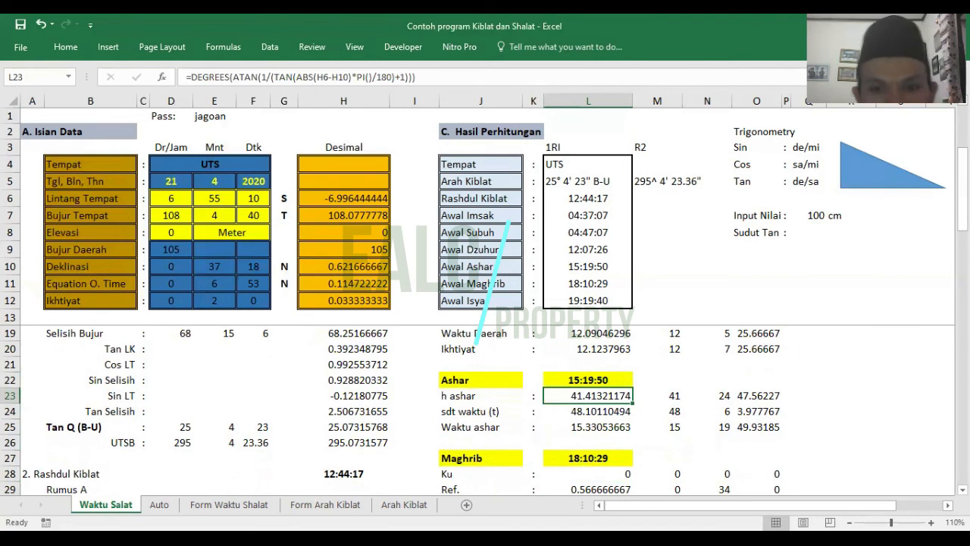
# Examine the h ashar formula in L23, going through its DEGREES and ATAN functions and its references to H6 and H10
pyautogui.press('F2')
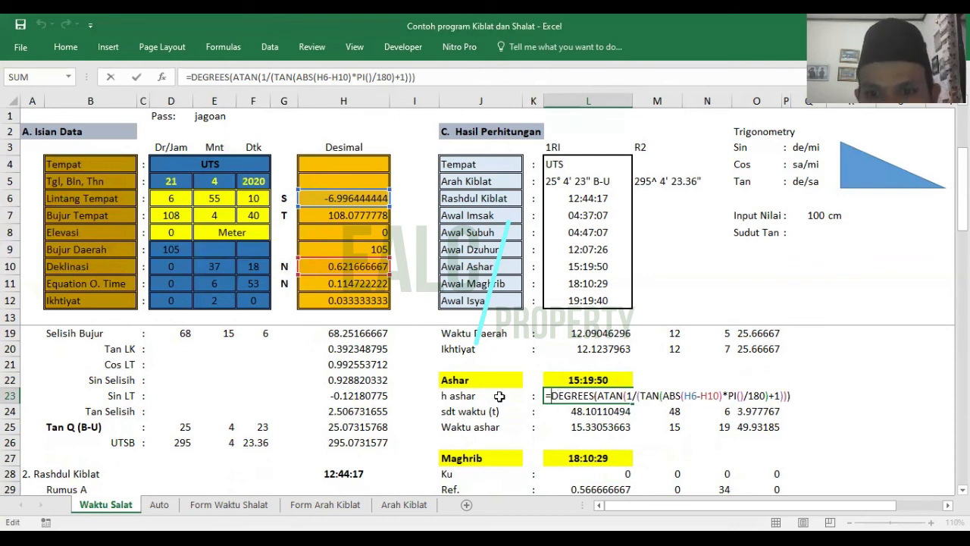
pyautogui.press('Right')
pyautogui.press('Right')
pyautogui.press('Right')
pyautogui.press('Right')
pyautogui.press('Right')
pyautogui.press('Right')
pyautogui.press('Right')
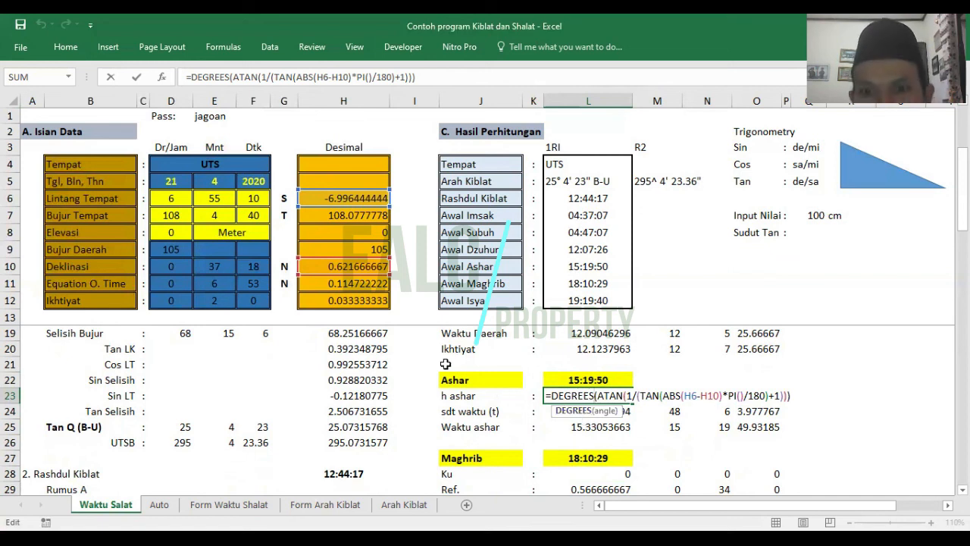
pyautogui.press('Right')
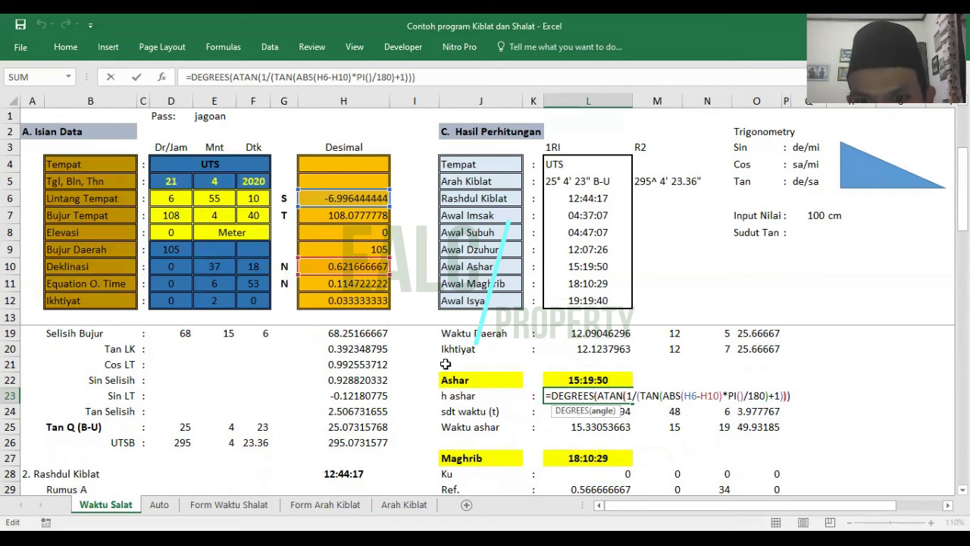
pyautogui.press('Right')
pyautogui.press('Right')
pyautogui.press('Right')
pyautogui.press('Right')
pyautogui.press('Right')
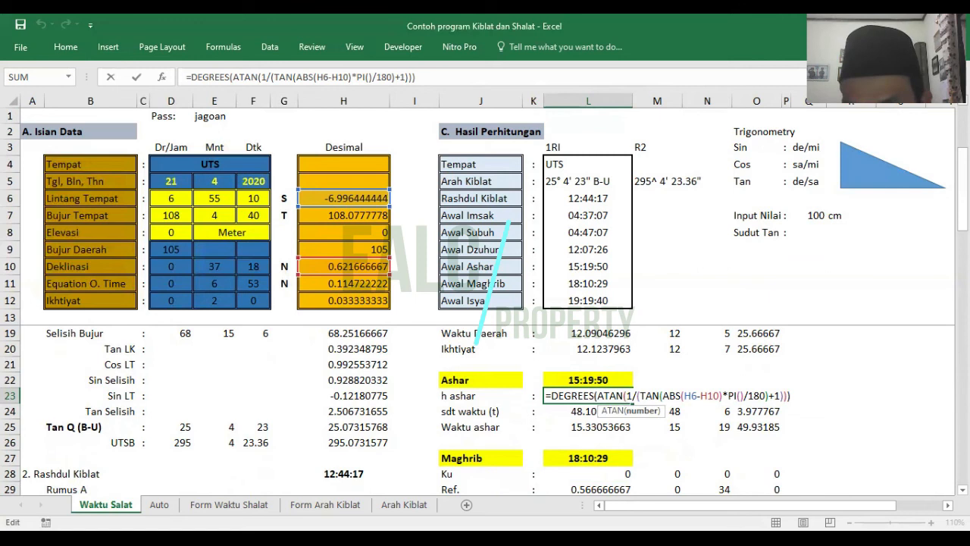
pyautogui.hotkey('alt', 'Tab')
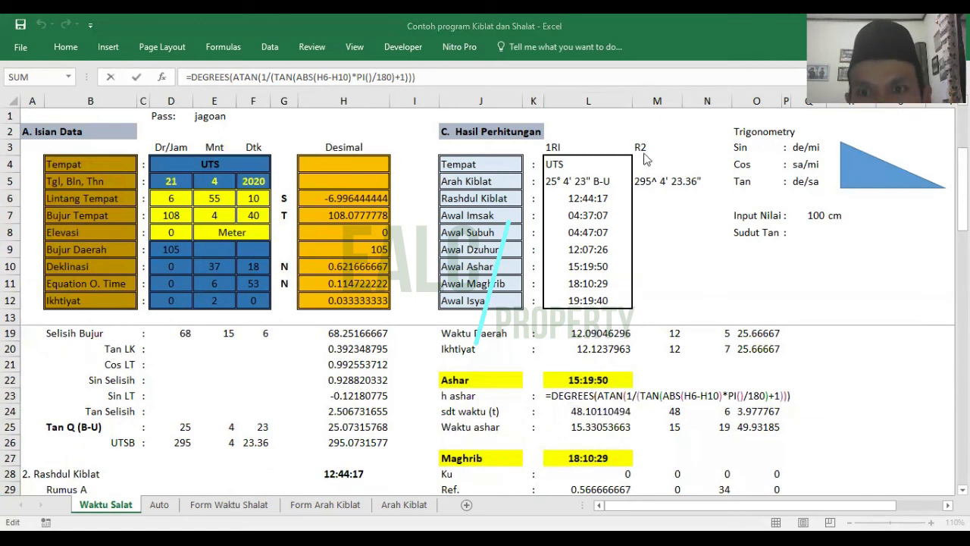
pyautogui.hotkey('alt', 'Tab')
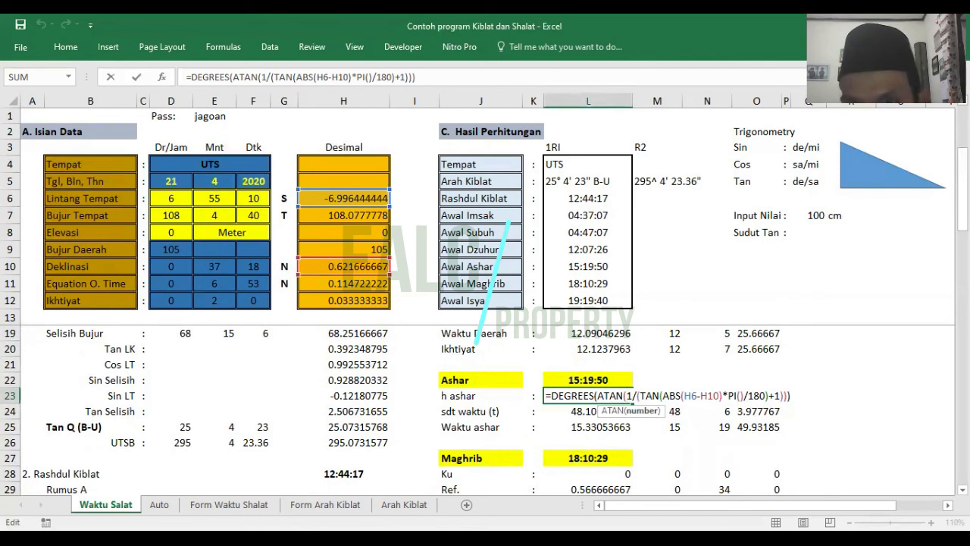
pyautogui.hotkey('ctrl', 'Return')
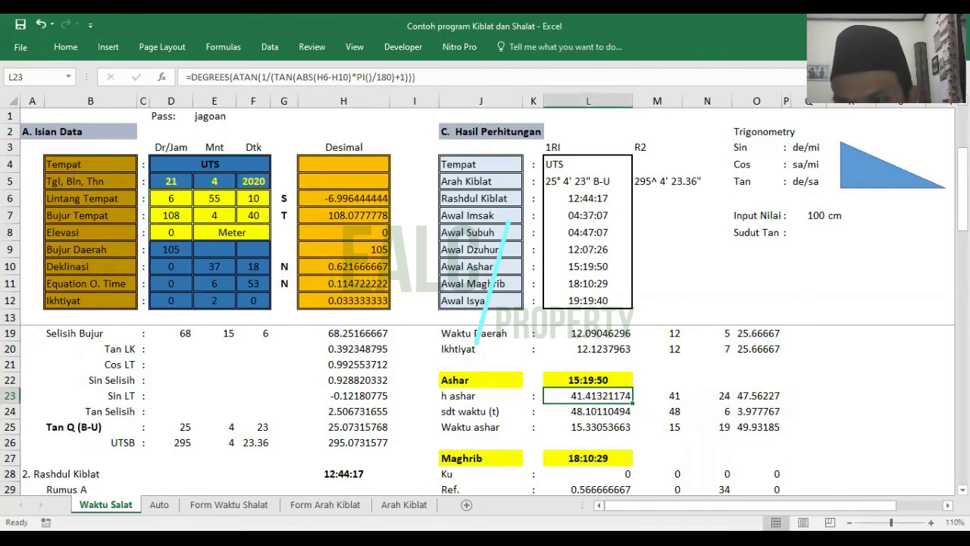
# Examine the nested ATAN and TAN parts and the PI()/180 radian conversion in the h ashar formula in L23, keeping the formula intact
pyautogui.click(932, 522)
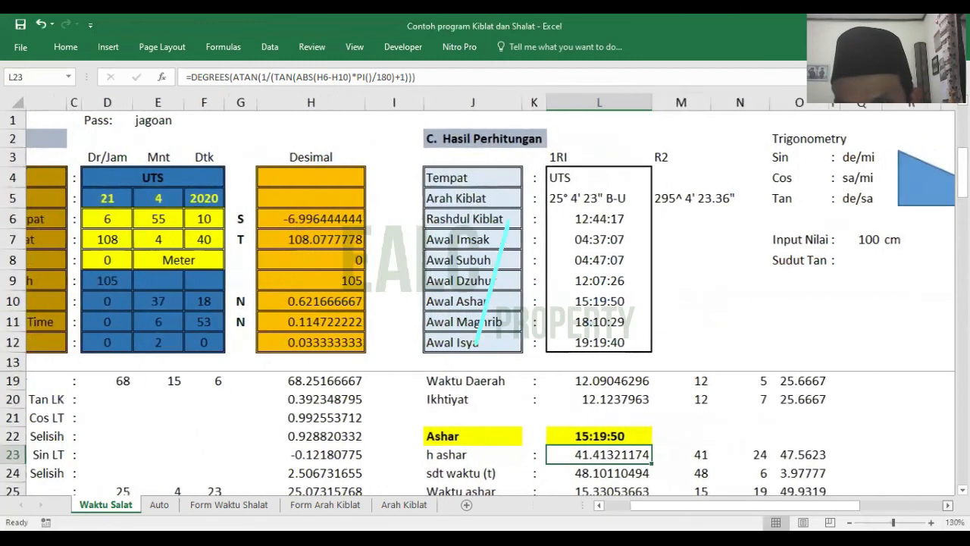
pyautogui.doubleClick(568, 454)
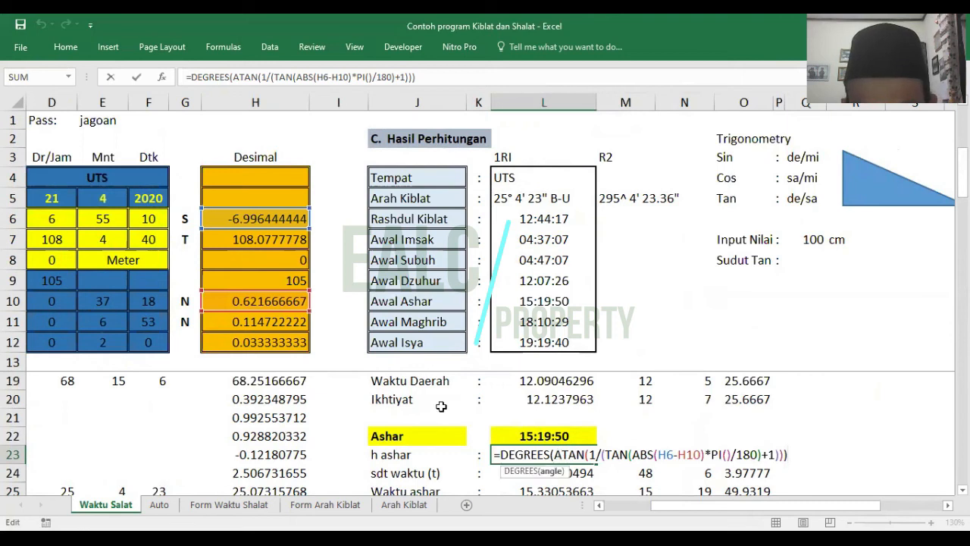
pyautogui.press('Right')
pyautogui.press('Right')
pyautogui.press('Right')
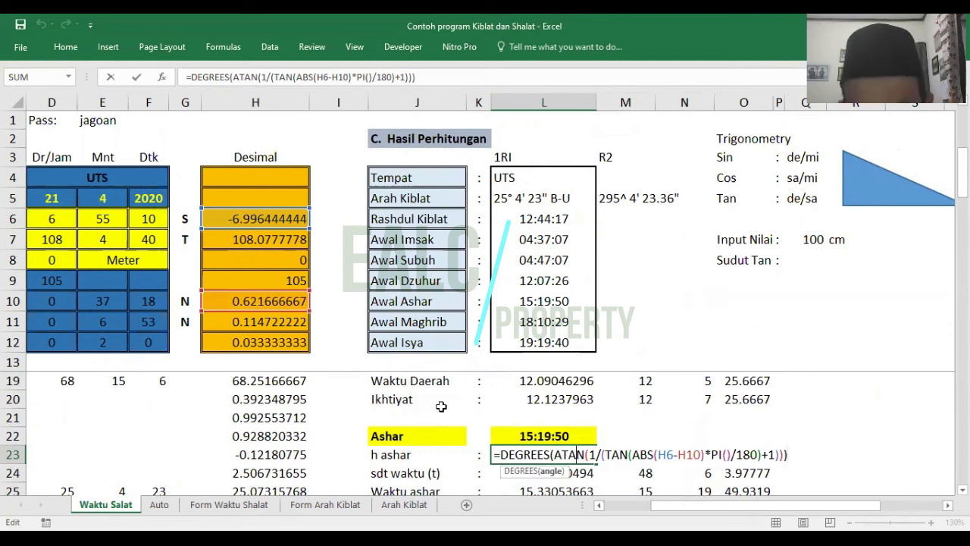
pyautogui.press('Right')
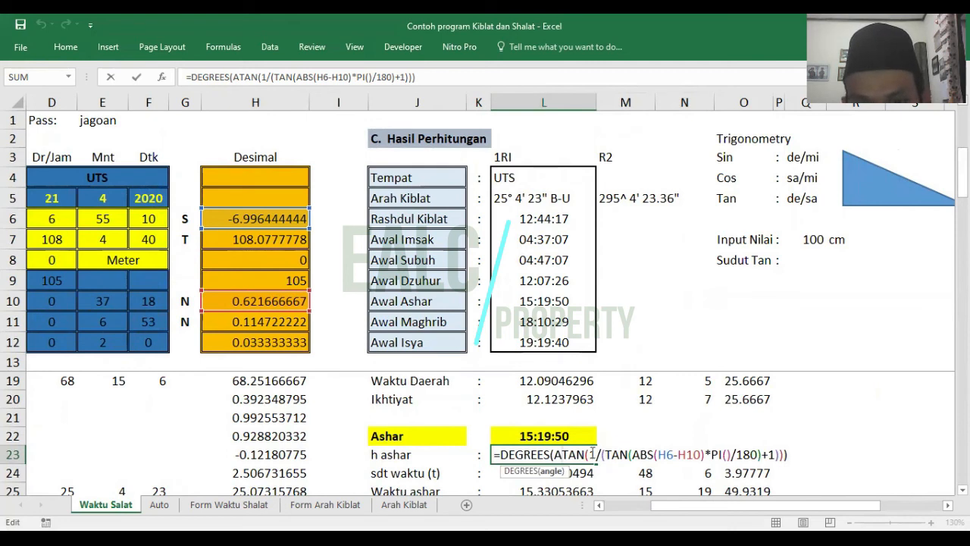
pyautogui.click(591, 454)
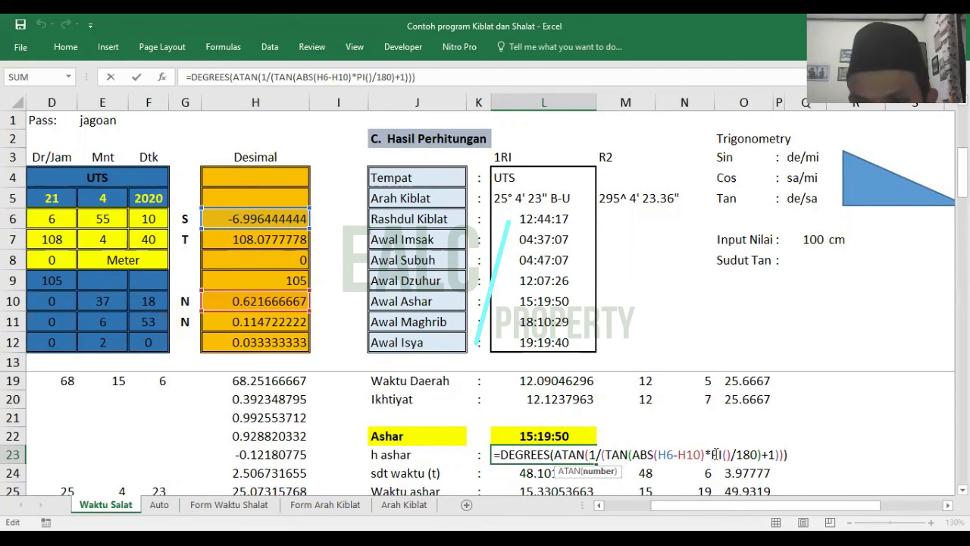
pyautogui.moveTo(715, 454); pyautogui.dragTo(760, 454)
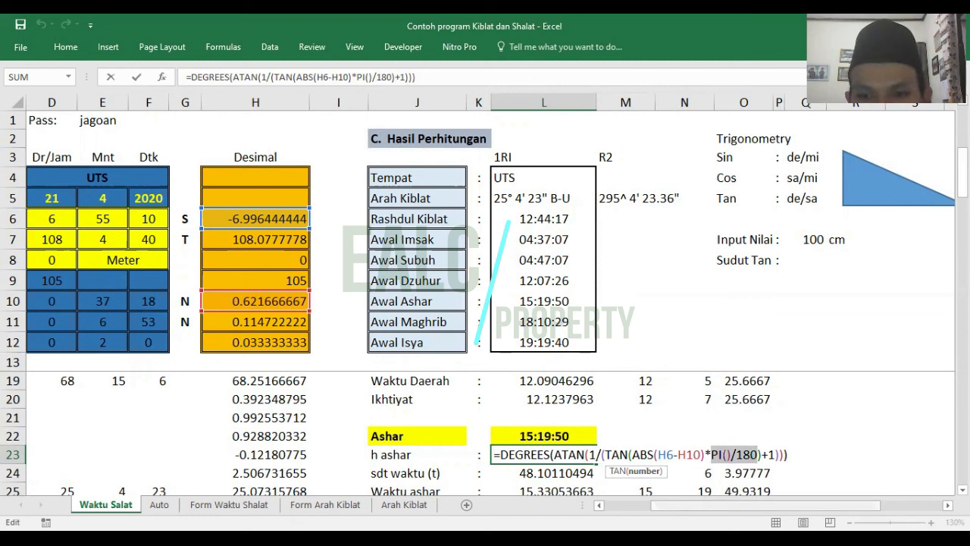
pyautogui.moveTo(693, 504); pyautogui.dragTo(659, 505)
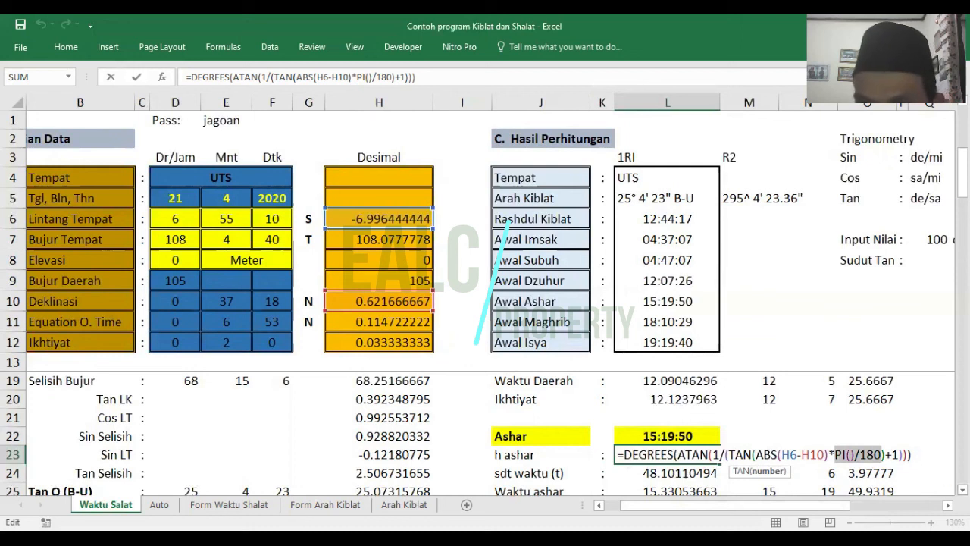
pyautogui.scroll(-1, 485, 432)
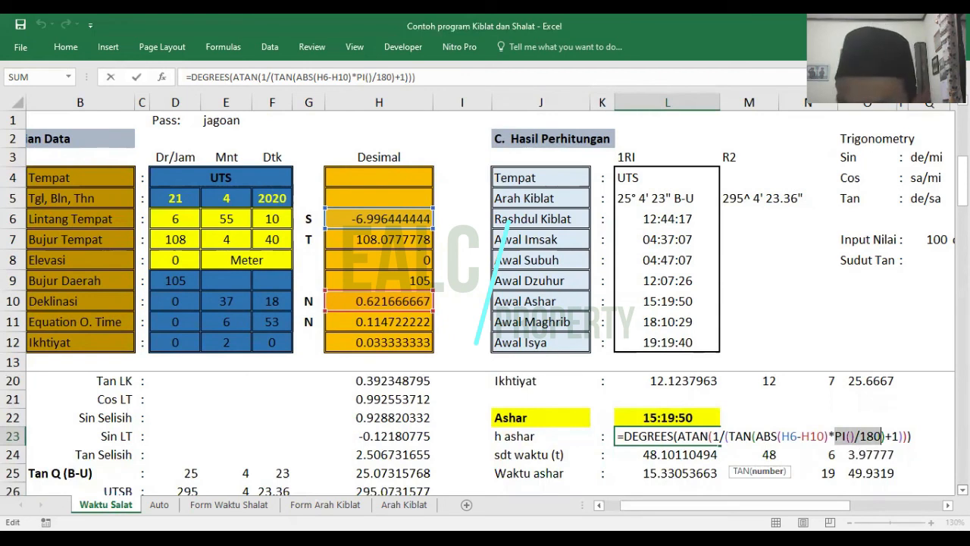
pyautogui.press('Return')
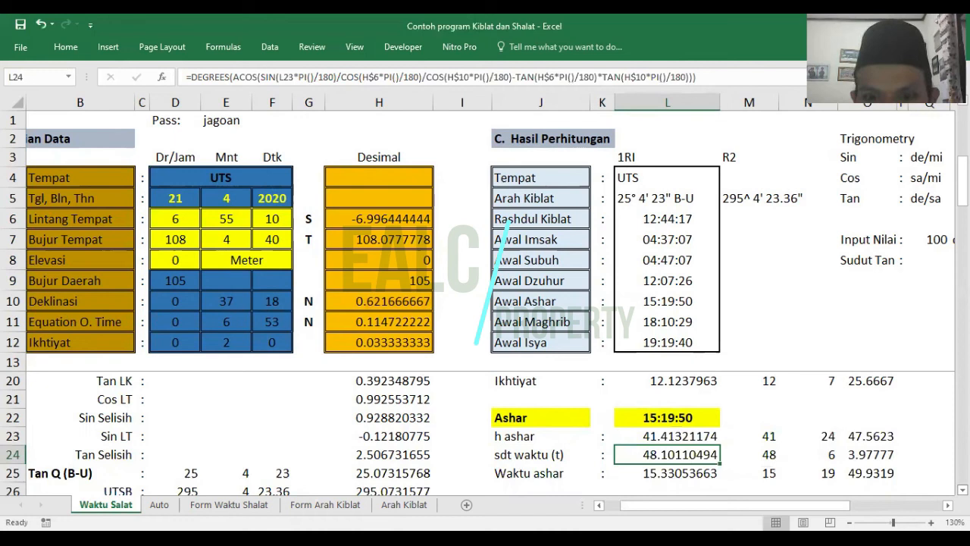
# Open the Ashar sdt waktu (t) formula in L24 and examine its overall structure of SIN, COS and TAN terms
pyautogui.press('Down')
pyautogui.press('Up')
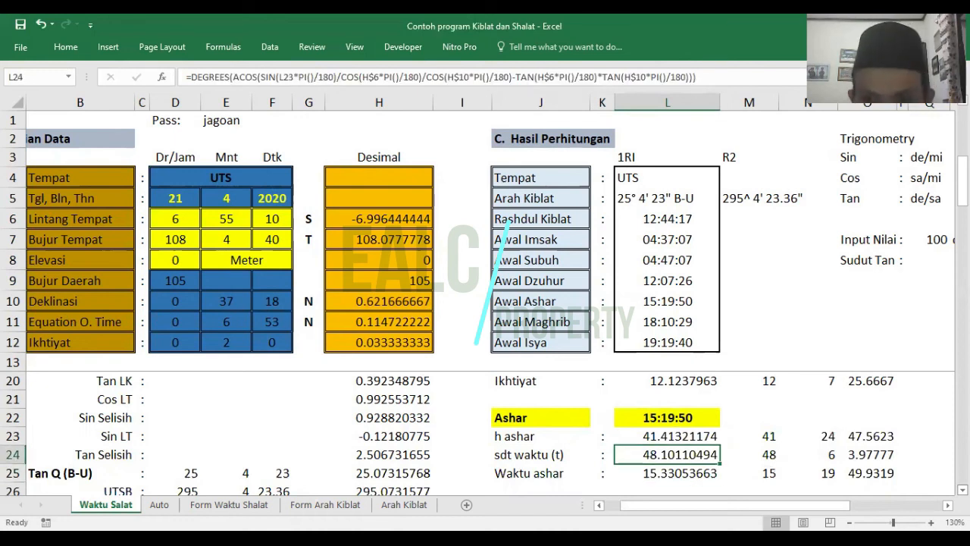
pyautogui.press('F2')
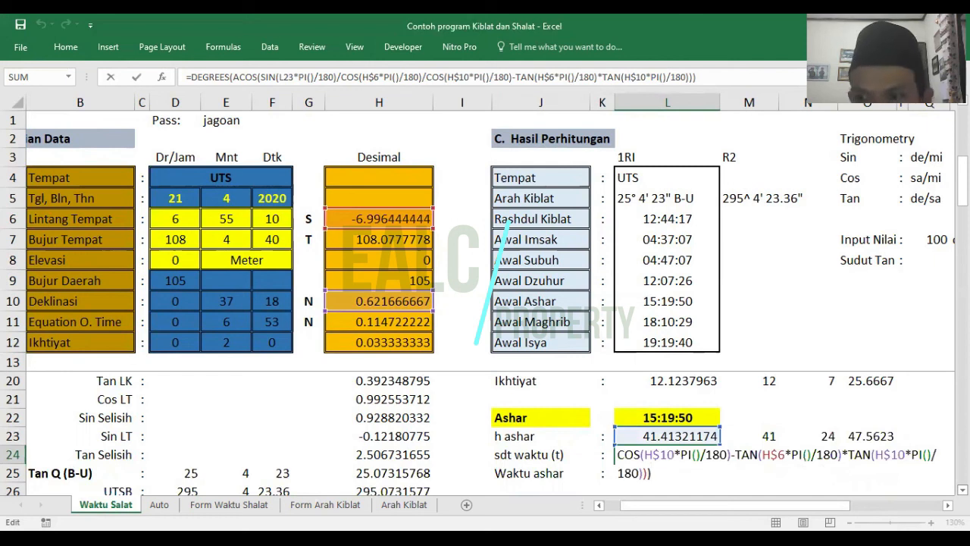
pyautogui.scroll(-1, 492, 436)
pyautogui.scroll(-1, 492, 436)
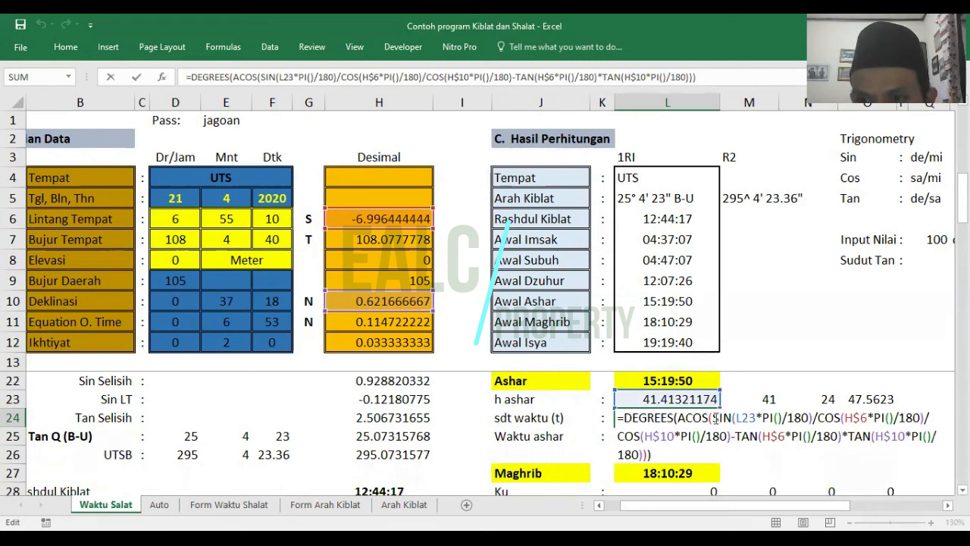
pyautogui.click(826, 417)
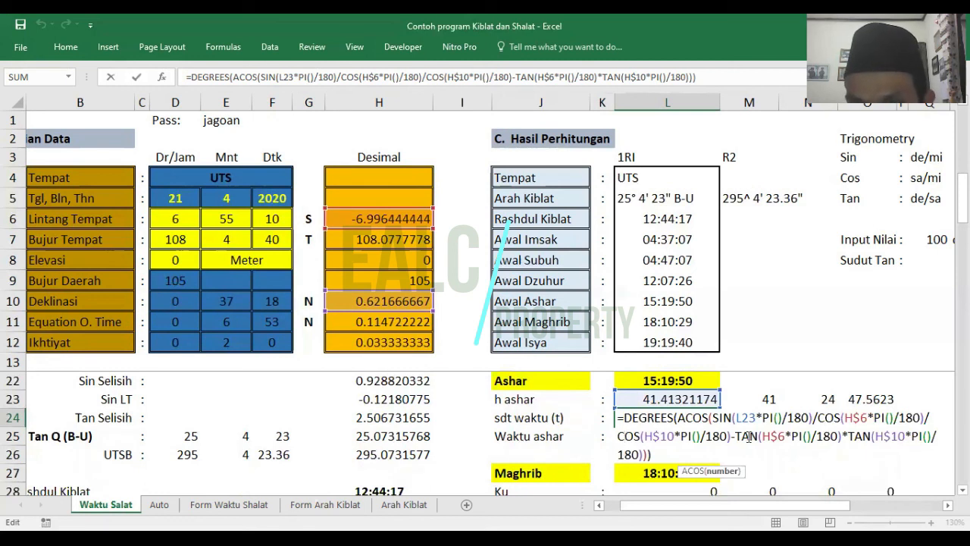
pyautogui.click(855, 436)
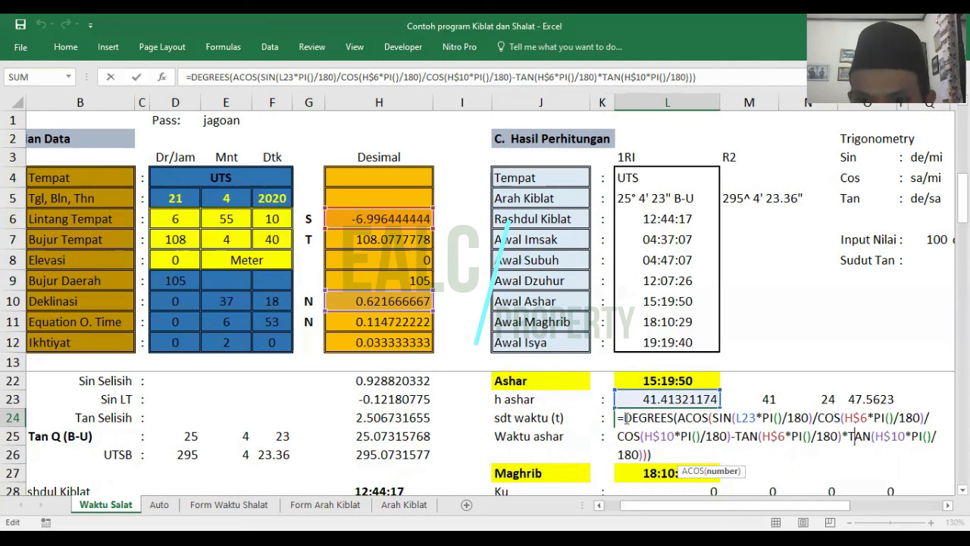
# Examine the outer DEGREES function and the nested ACOS and SIN functions in the sdt waktu formula in L24
pyautogui.moveTo(677, 418); pyautogui.dragTo(710, 418)
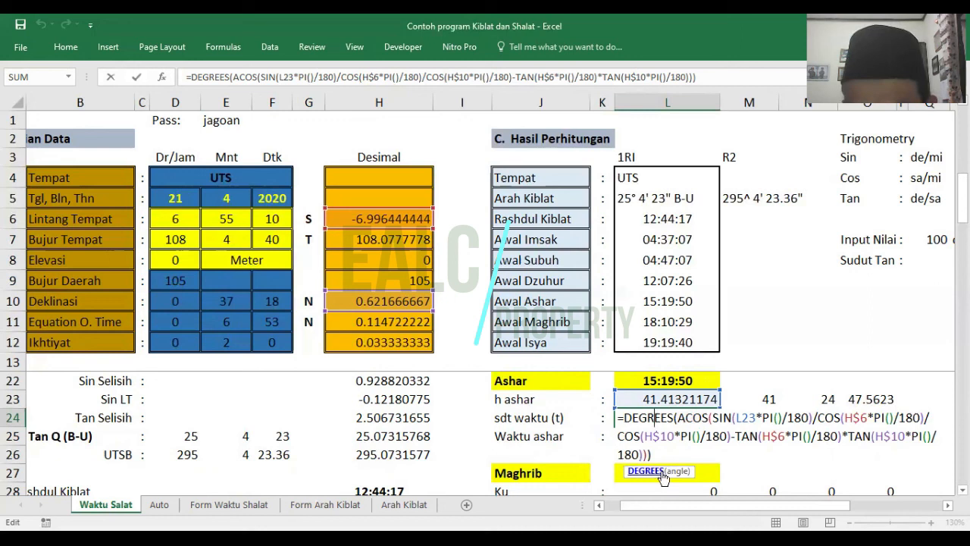
pyautogui.click(705, 417)
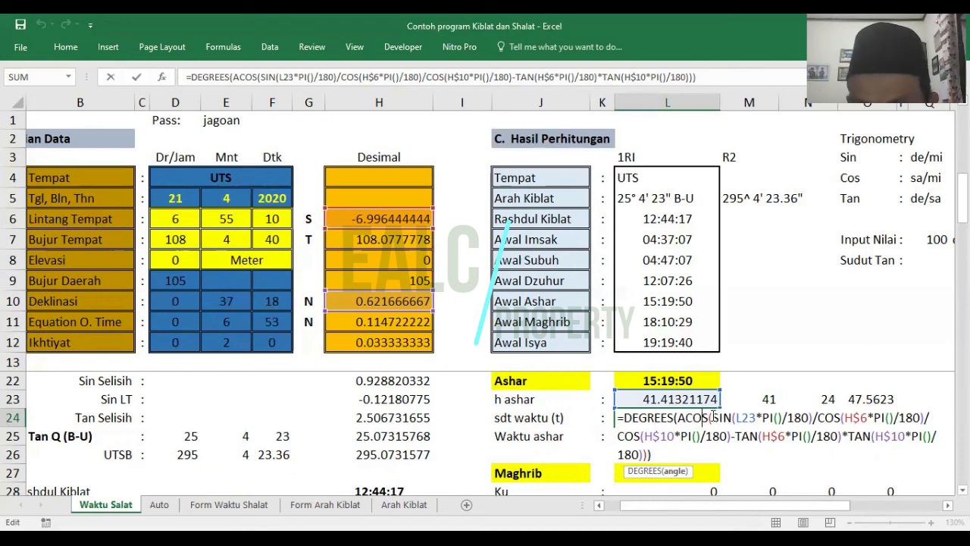
pyautogui.click(713, 416)
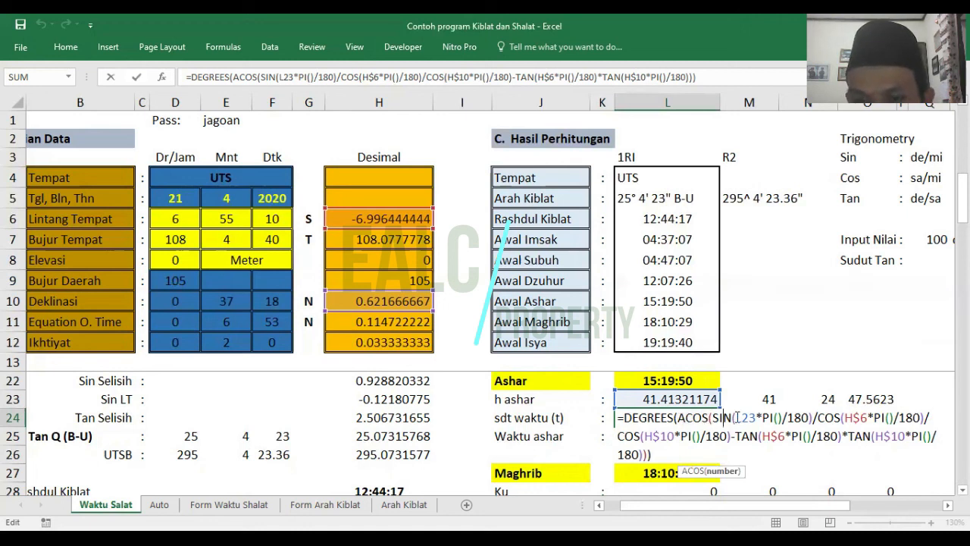
pyautogui.press('Right')
pyautogui.press('Right')
pyautogui.press('Right')
pyautogui.press('Right')
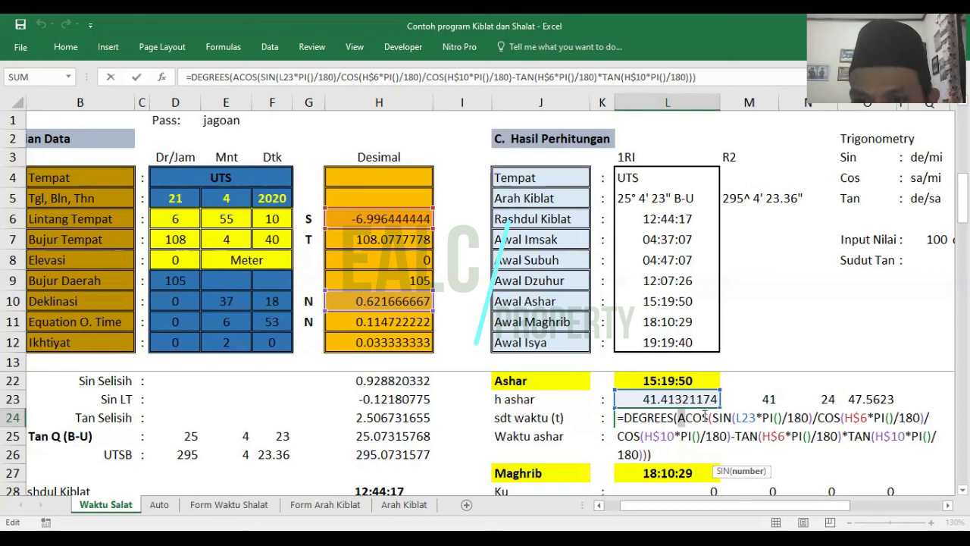
pyautogui.moveTo(677, 418); pyautogui.dragTo(708, 417)
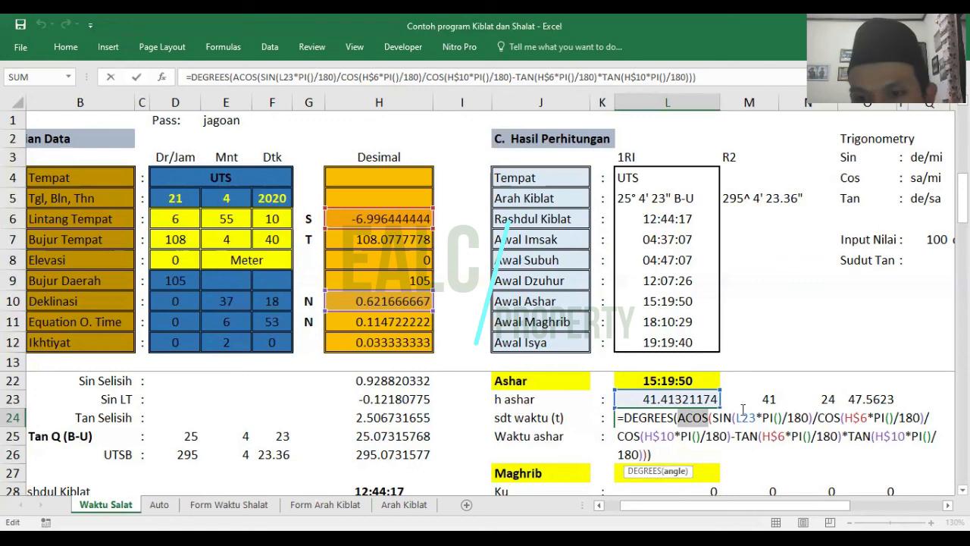
pyautogui.click(685, 419)
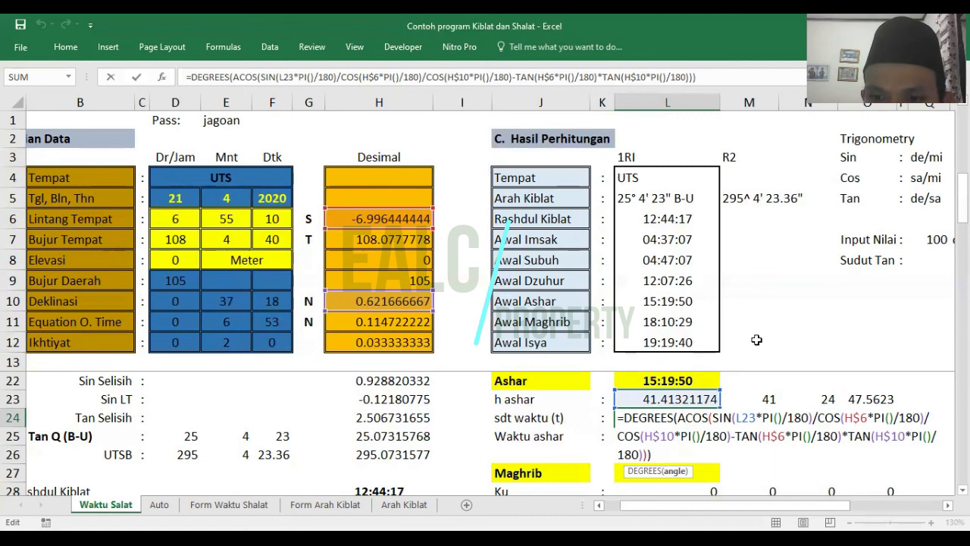
# Examine the SIN term with L23 and PI()/180 and the COS term with H$6 in the L24 formula
pyautogui.click(726, 417)
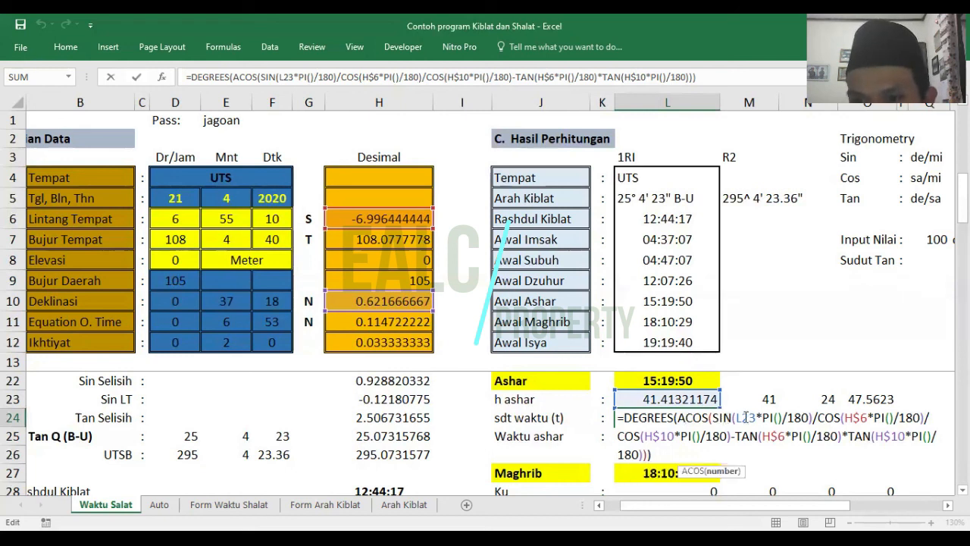
pyautogui.click(745, 417)
pyautogui.moveTo(763, 418); pyautogui.dragTo(810, 418)
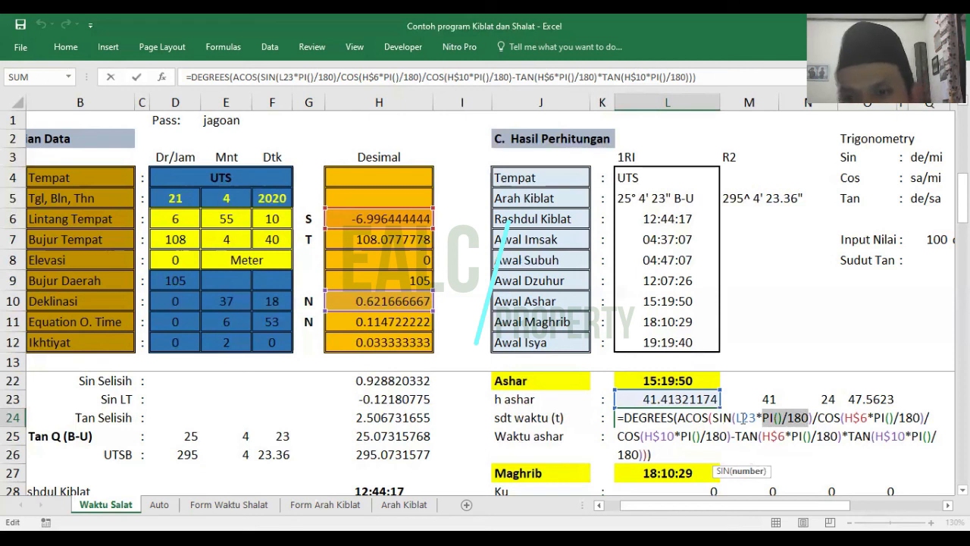
pyautogui.click(745, 418)
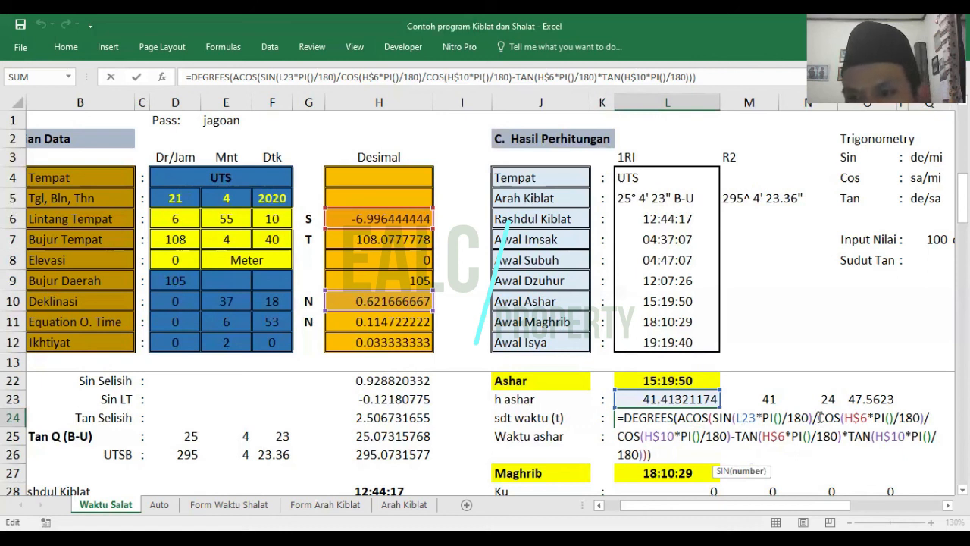
pyautogui.moveTo(818, 417); pyautogui.dragTo(843, 418)
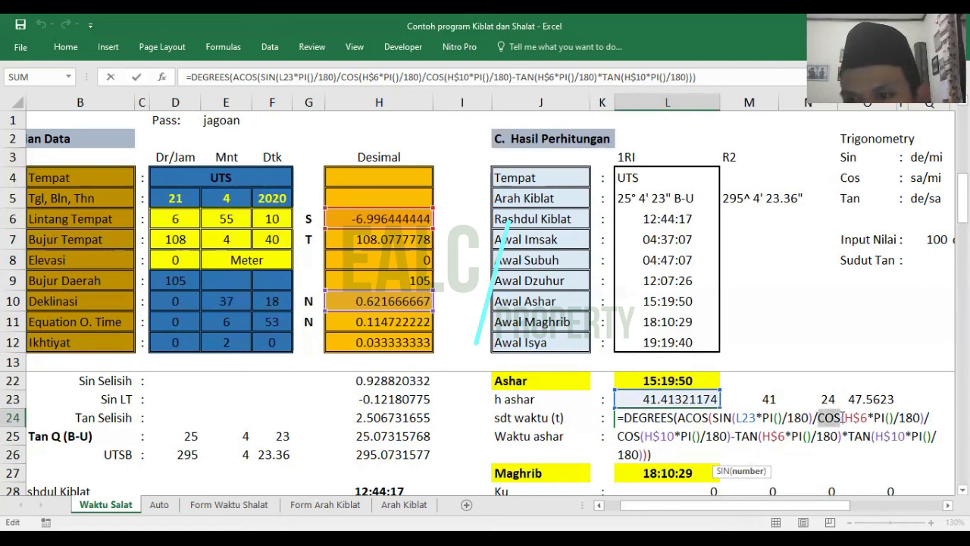
pyautogui.click(859, 417)
pyautogui.click(854, 417)
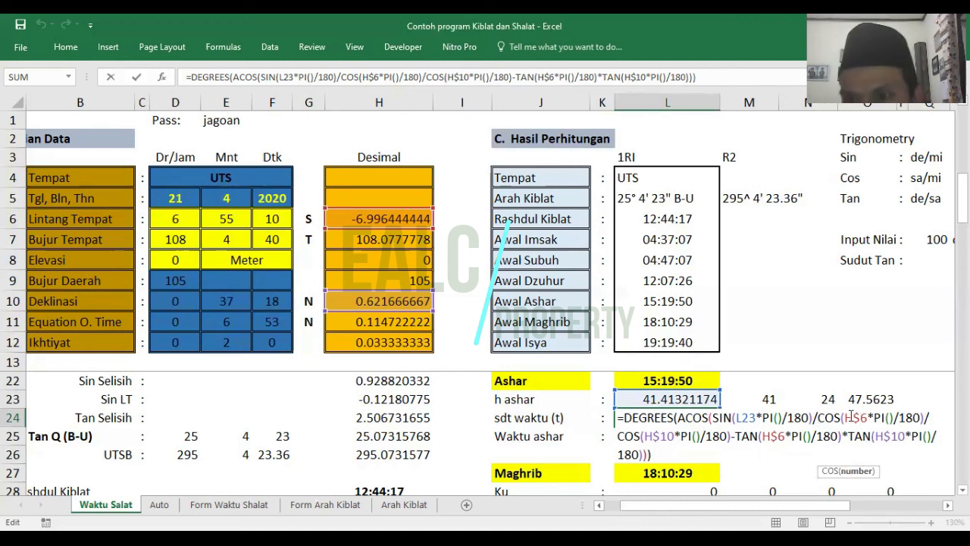
pyautogui.moveTo(852, 416); pyautogui.dragTo(862, 417)
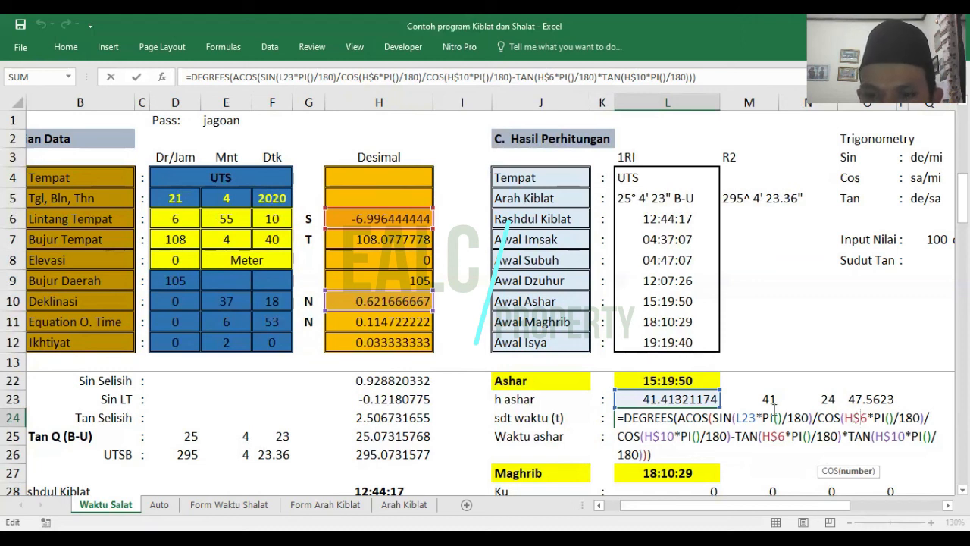
# Review the complete sdt waktu formula in L24 through its closing parentheses and close it with its contents intact
pyautogui.moveTo(621, 417); pyautogui.dragTo(660, 453)
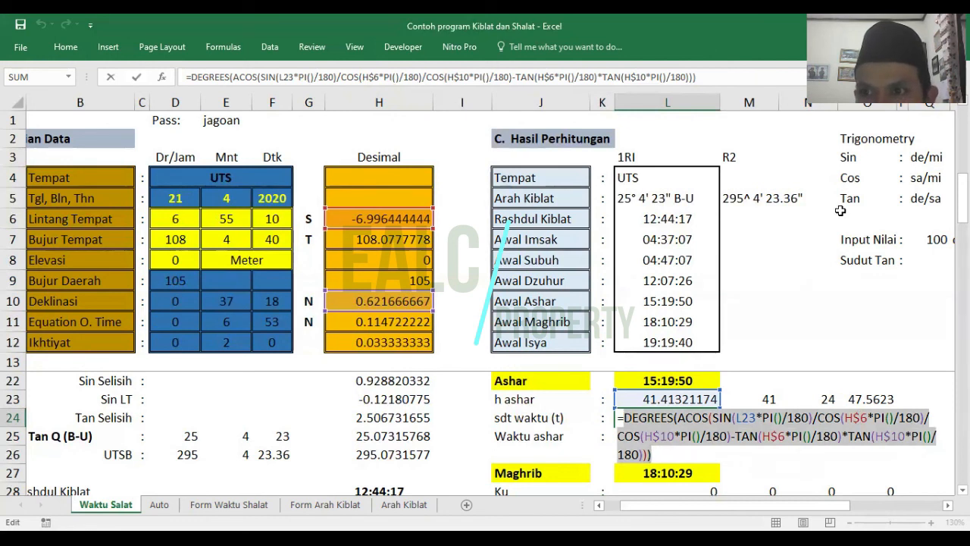
pyautogui.click(643, 70)
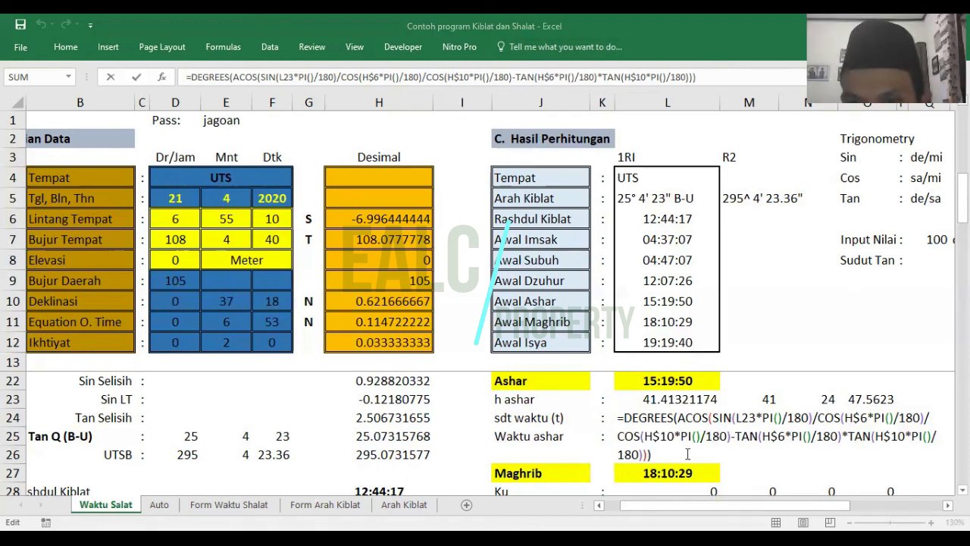
pyautogui.doubleClick(663, 455)
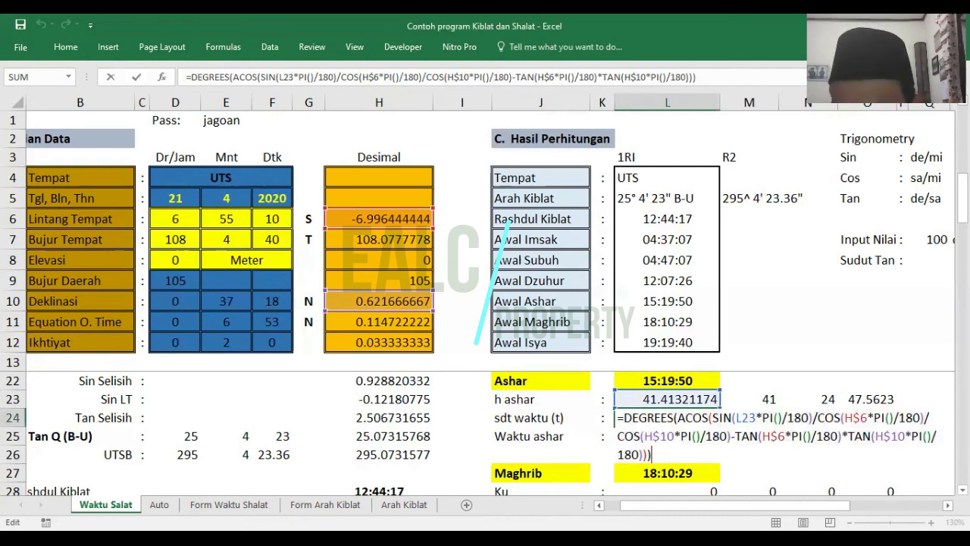
pyautogui.hscroll(2, 489, 303)
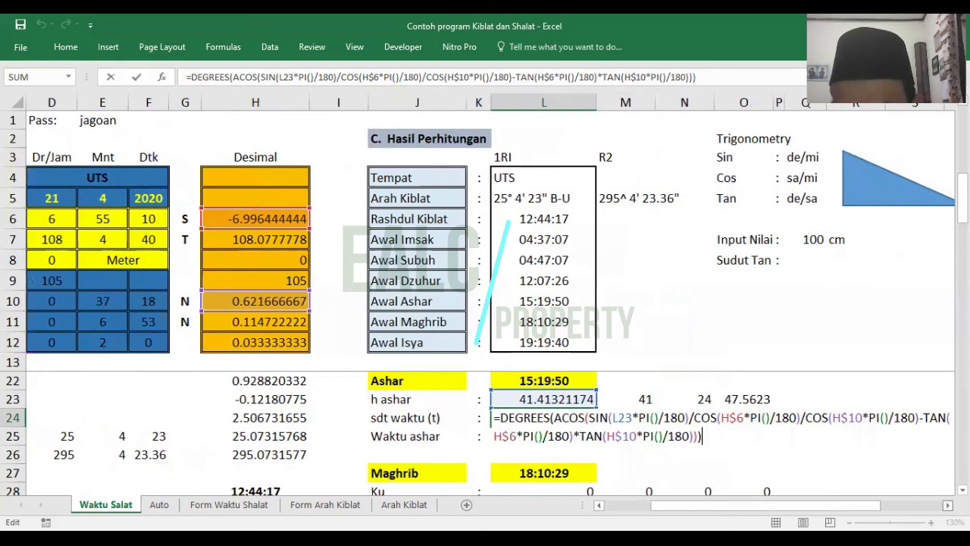
pyautogui.hscroll(1, 489, 303)
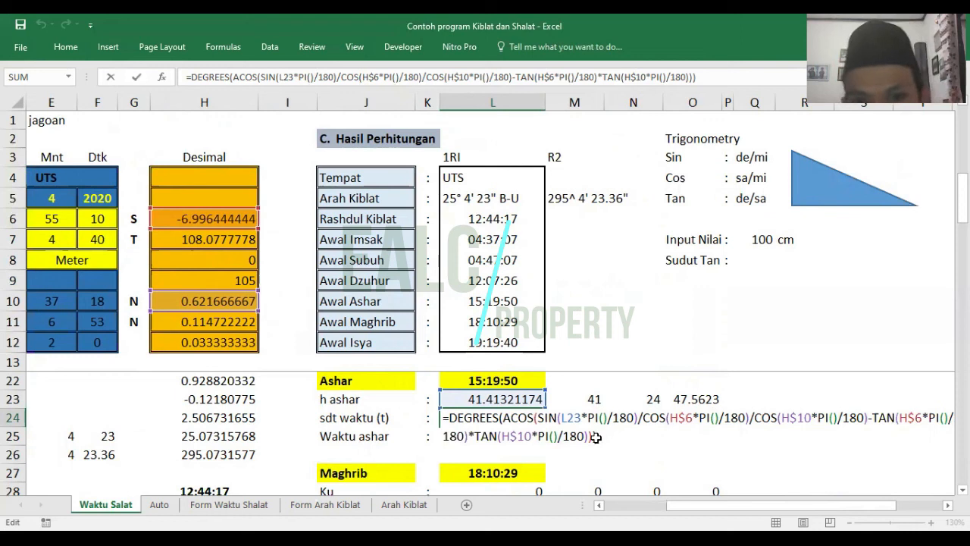
pyautogui.press('Return')
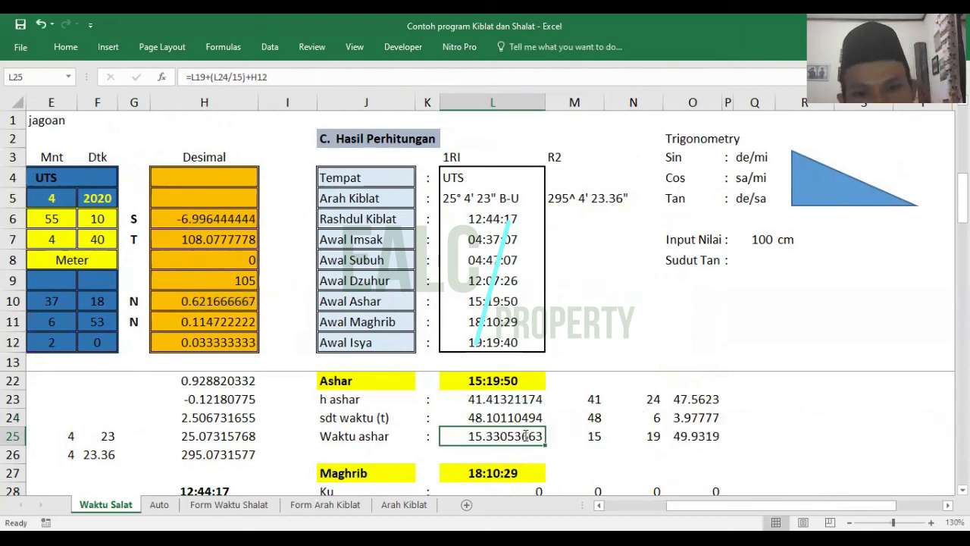
# Examine the Waktu ashar formula in L25, tracing its references to L19, L24 and H12, and keep it intact
pyautogui.doubleClick(524, 436)
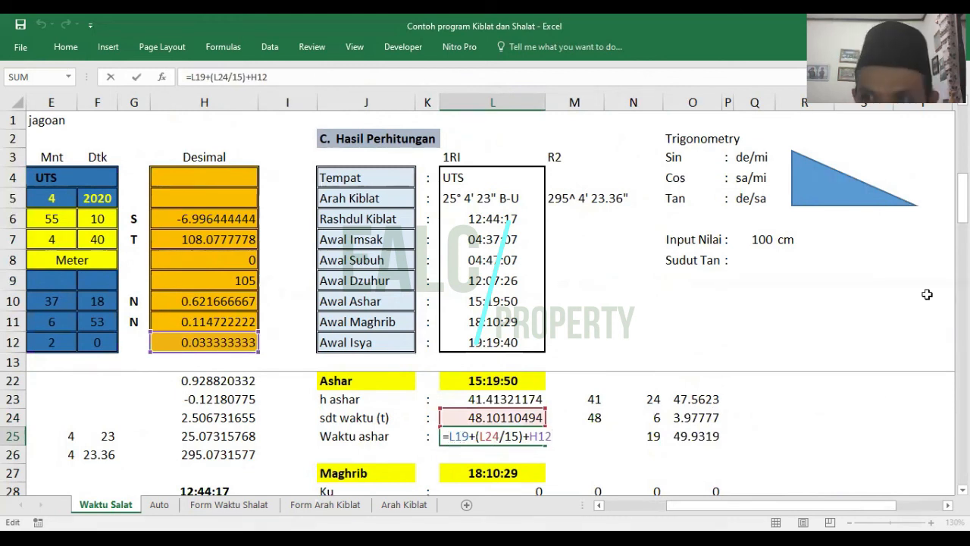
pyautogui.scroll(2, 628, 399)
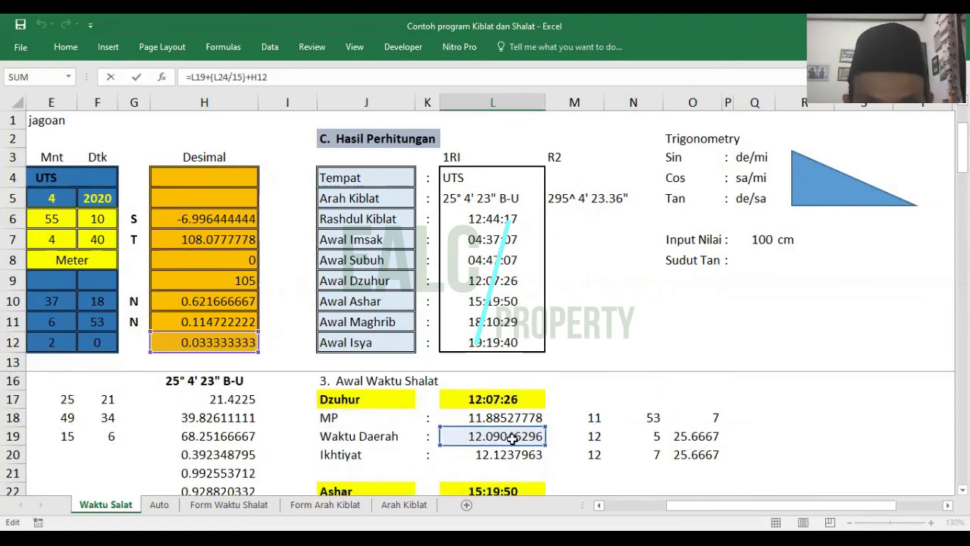
pyautogui.moveTo(962, 151); pyautogui.dragTo(963, 175)
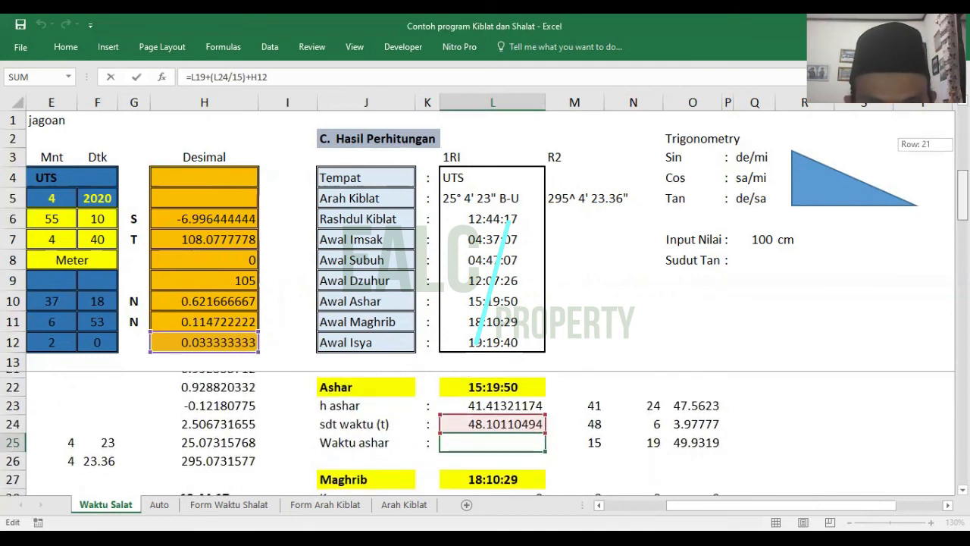
pyautogui.click(475, 444)
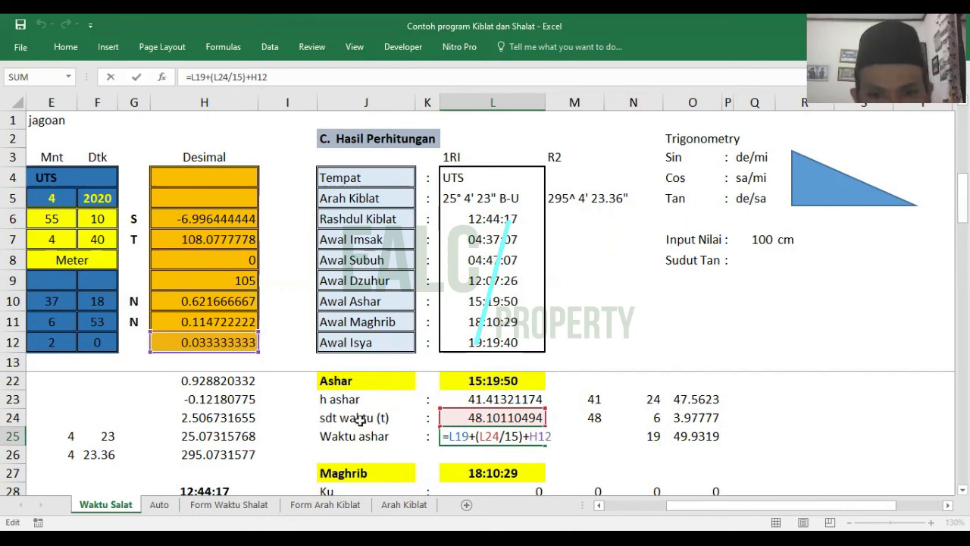
pyautogui.hotkey('ctrl', 'Return')
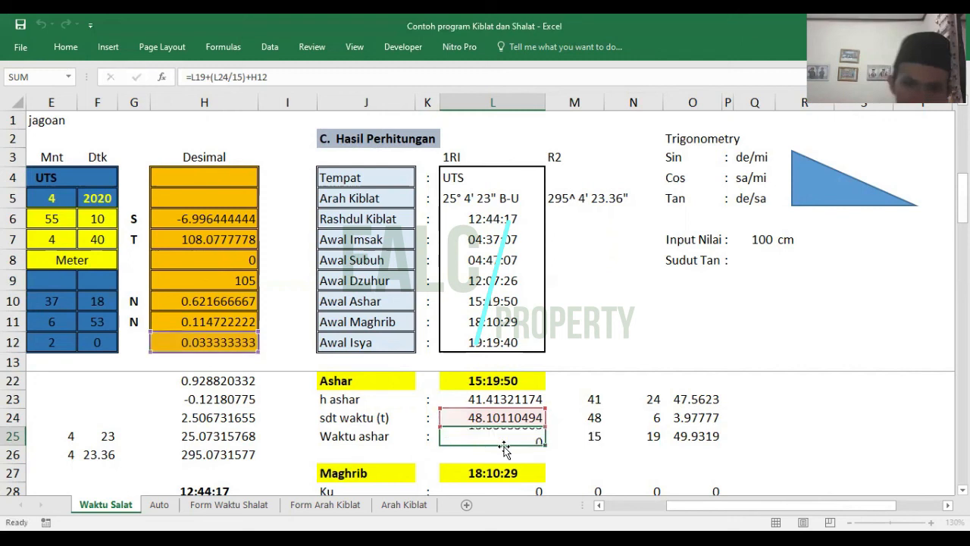
pyautogui.press('Return')
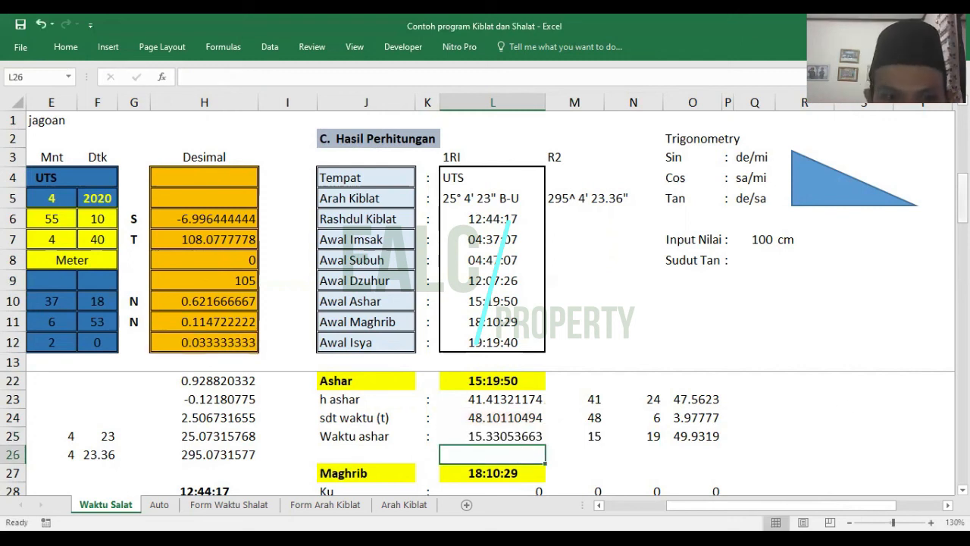
# Look over the Maghrib and Isya calculation rows, including the Maghrib sdt waktu (t) formula in L32
pyautogui.moveTo(962, 200); pyautogui.dragTo(963, 256)
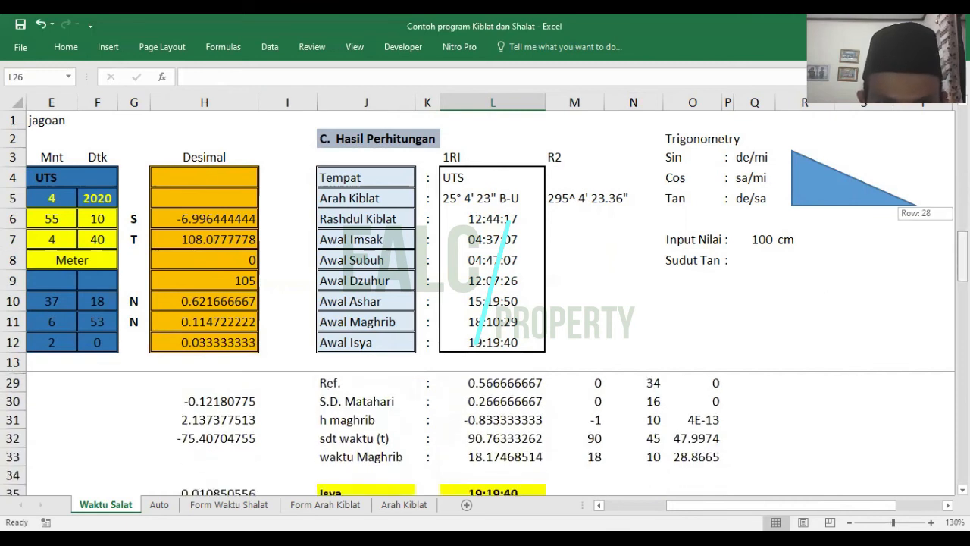
pyautogui.click(486, 435)
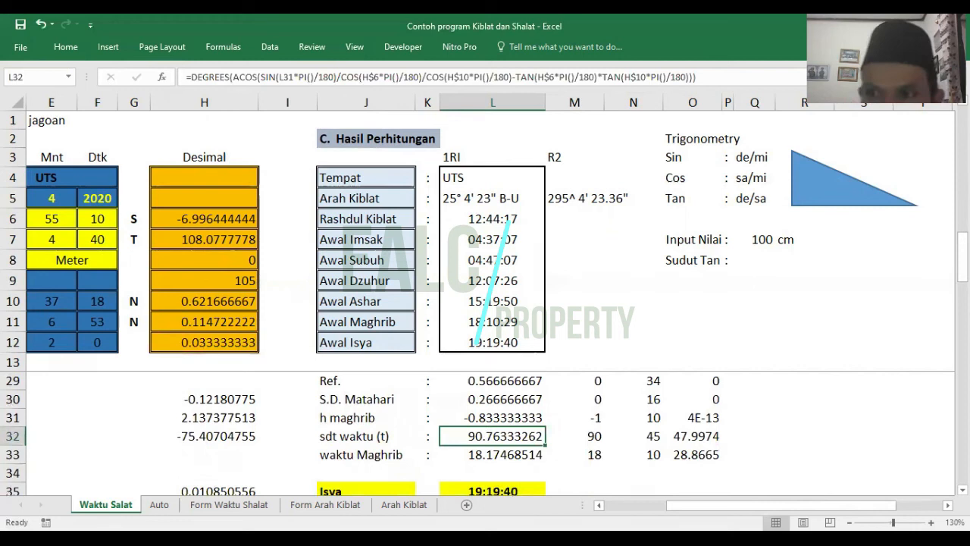
pyautogui.moveTo(962, 252); pyautogui.dragTo(962, 258)
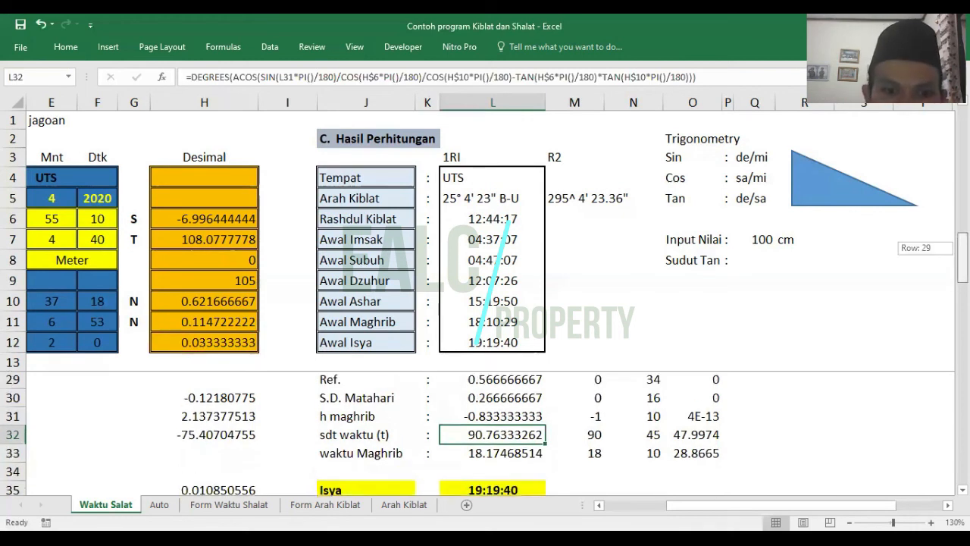
pyautogui.moveTo(962, 257); pyautogui.dragTo(963, 288)
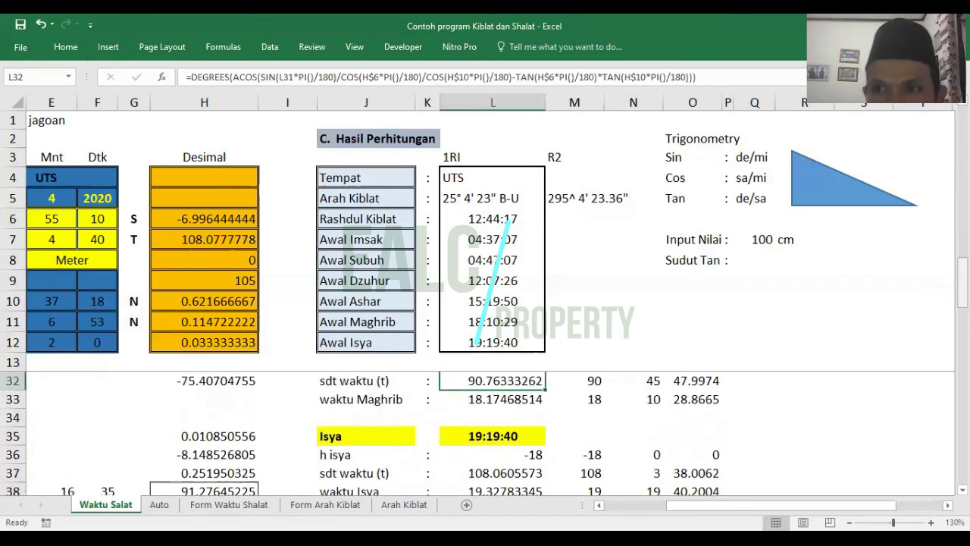
pyautogui.scroll(1, 491, 434)
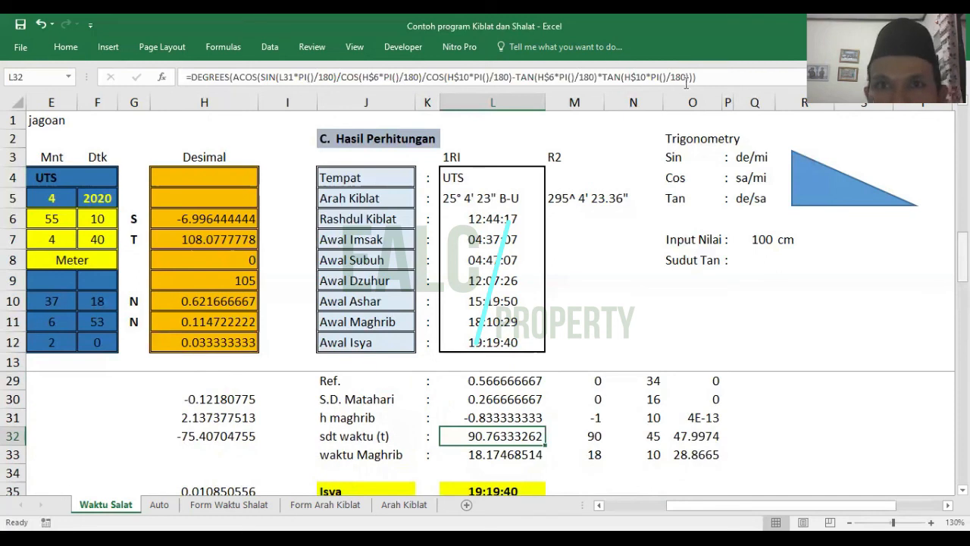
pyautogui.scroll(1, 612, 61)
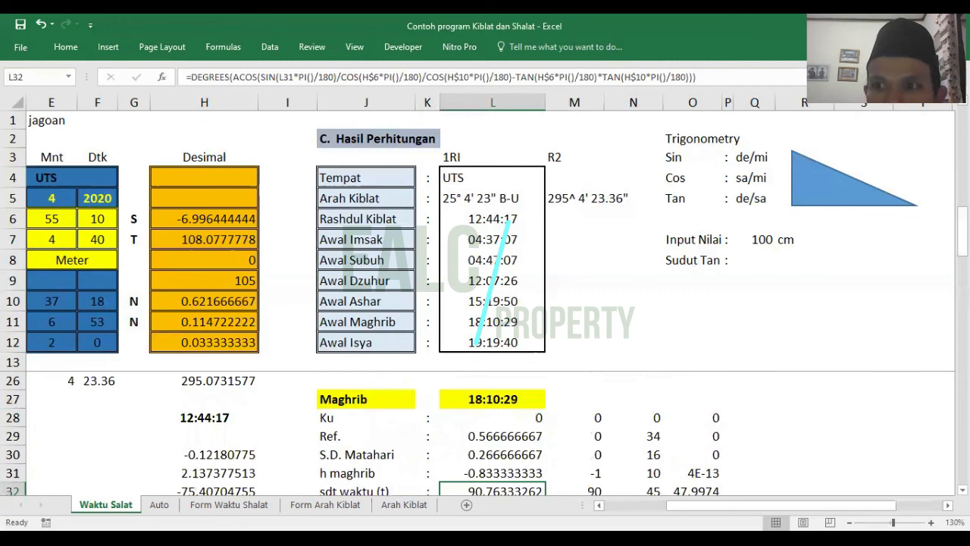
# Re-enter the Awal Dzuhur result in L9 as a direct reference to the Dzuhur time, =L17
pyautogui.moveTo(962, 230); pyautogui.dragTo(962, 154)
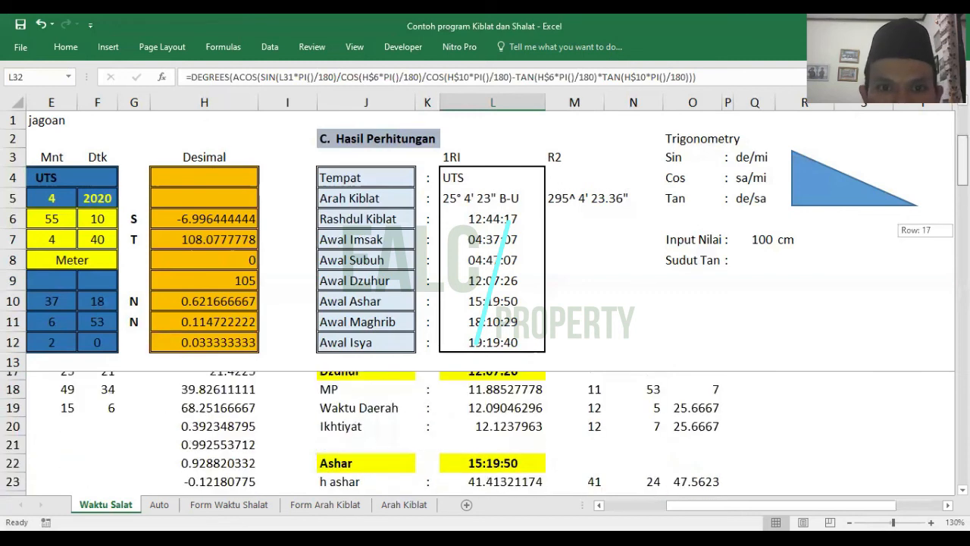
pyautogui.click(519, 244)
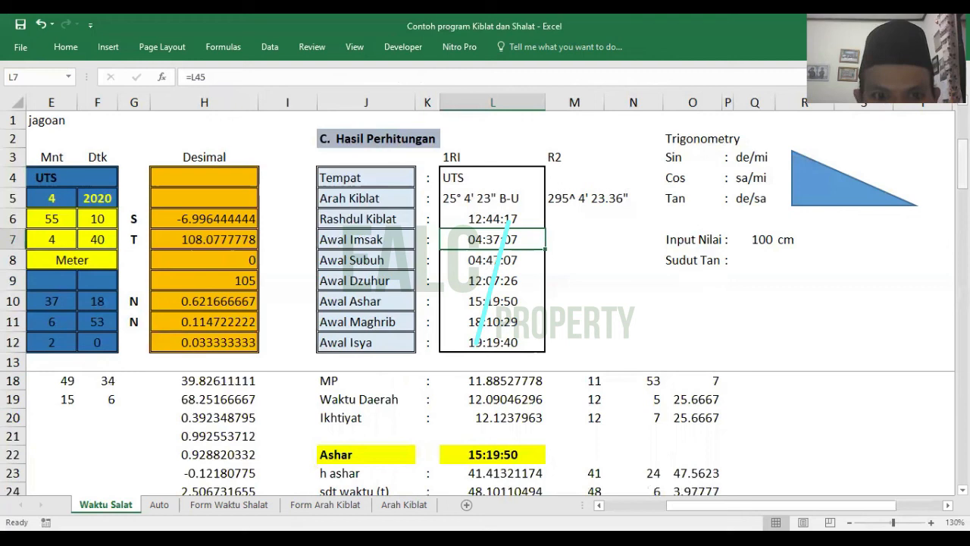
pyautogui.moveTo(963, 167); pyautogui.dragTo(963, 135)
pyautogui.click(505, 287)
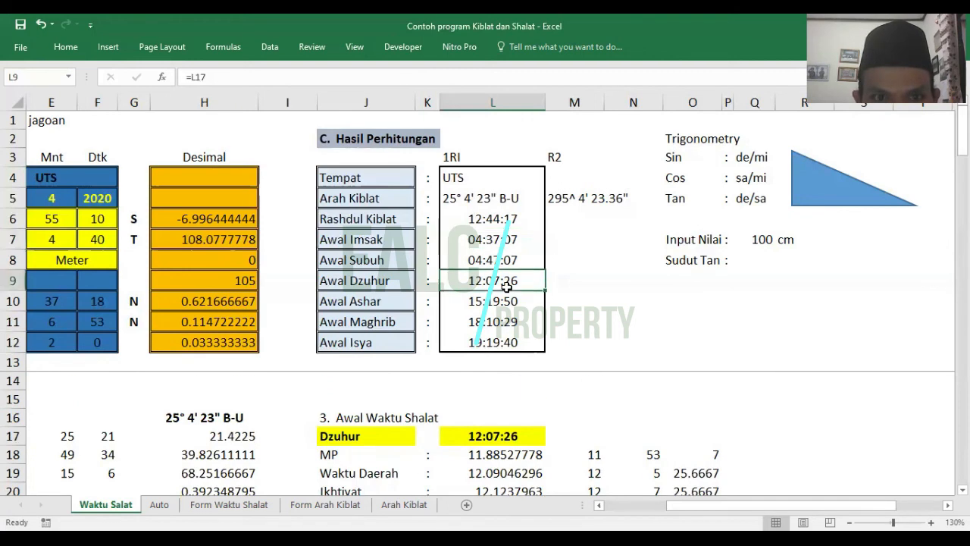
pyautogui.press('F2')
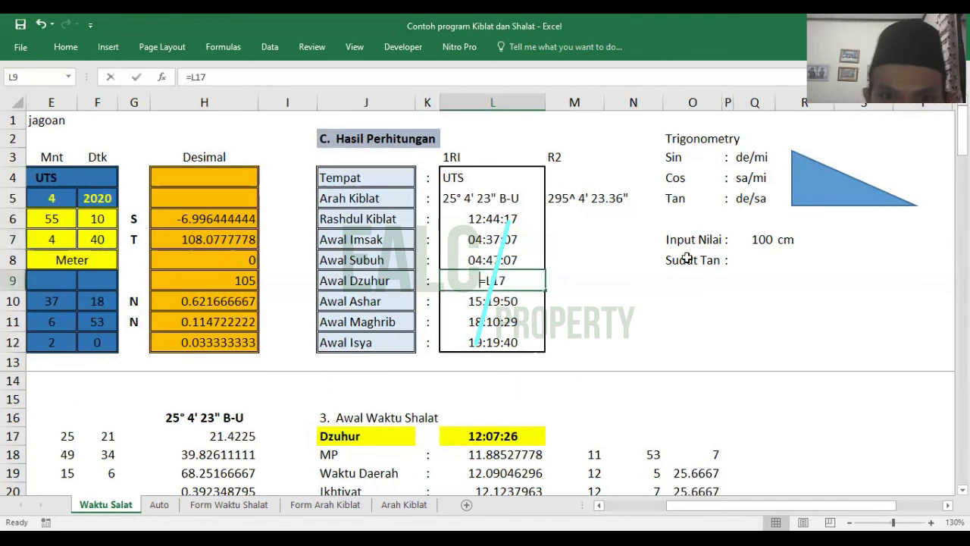
pyautogui.write('=')
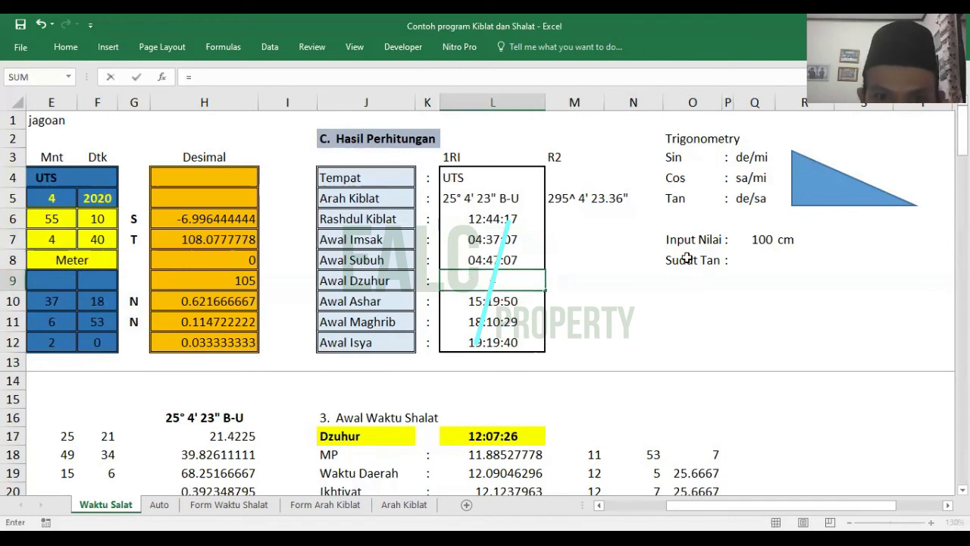
pyautogui.click(504, 436)
pyautogui.press('Return')
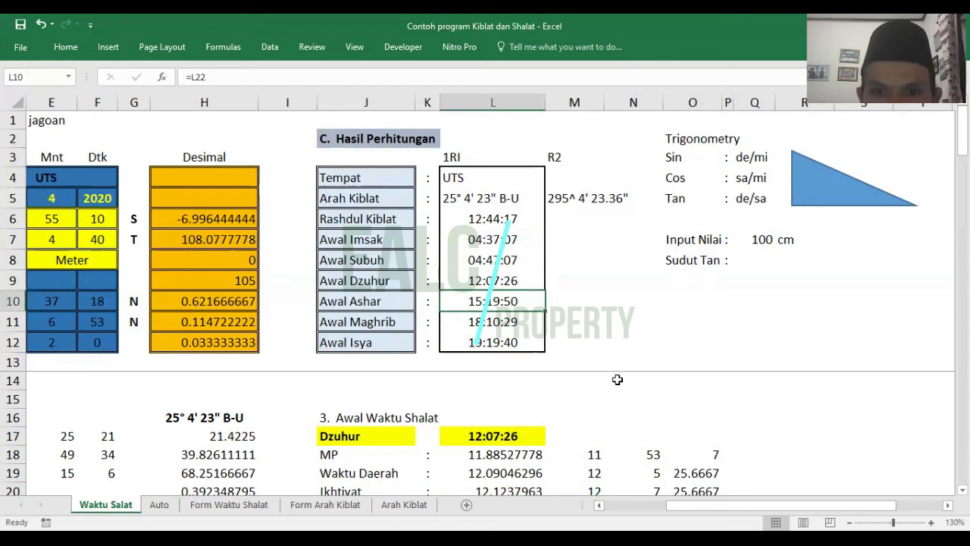
pyautogui.click(568, 402)
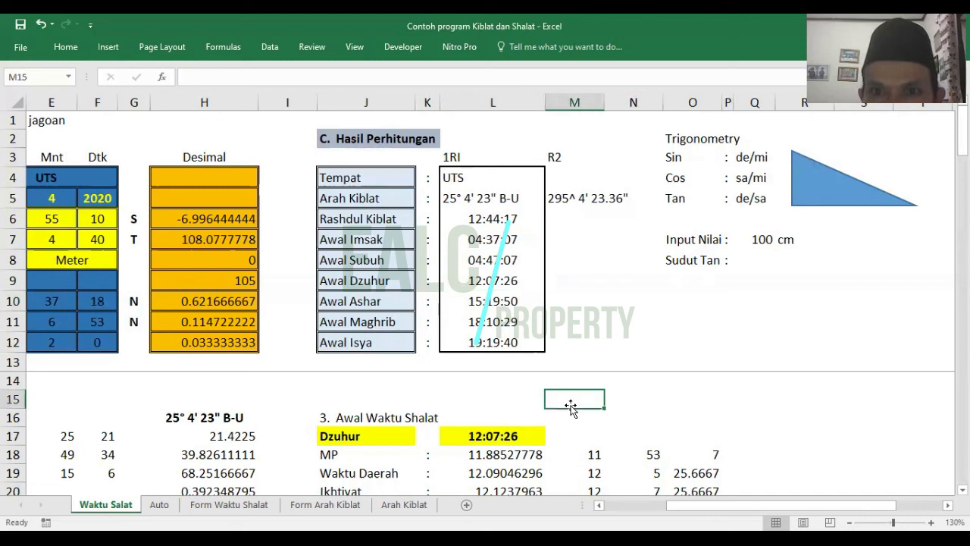